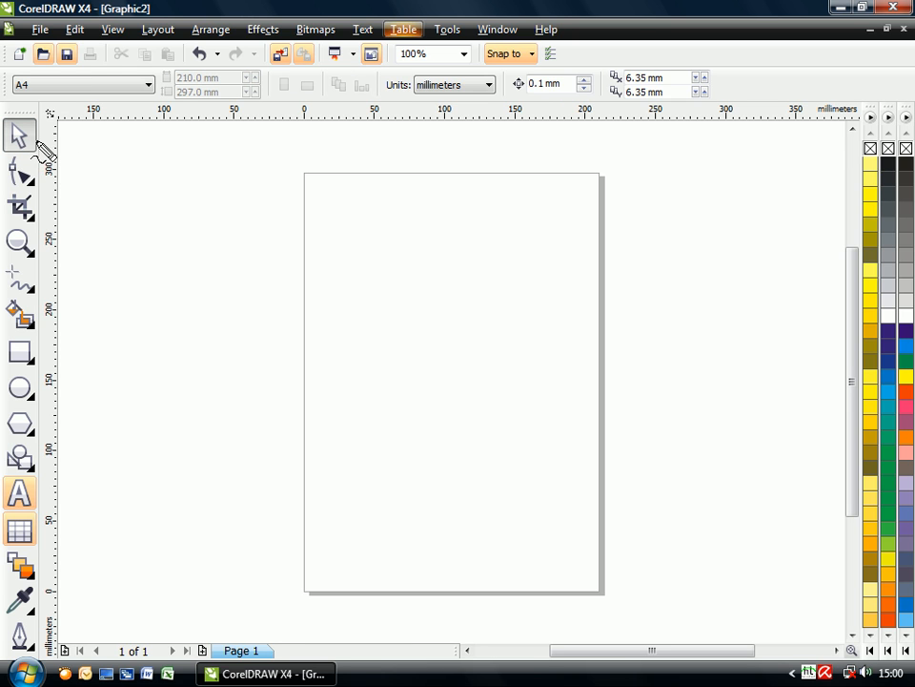
mouse_move(62, 168)
mouse_down()
mouse_move(60, 131)
mouse_move(19, 102)
mouse_move(3, 117)
mouse_move(9, 151)
mouse_move(63, 168)
mouse_up()
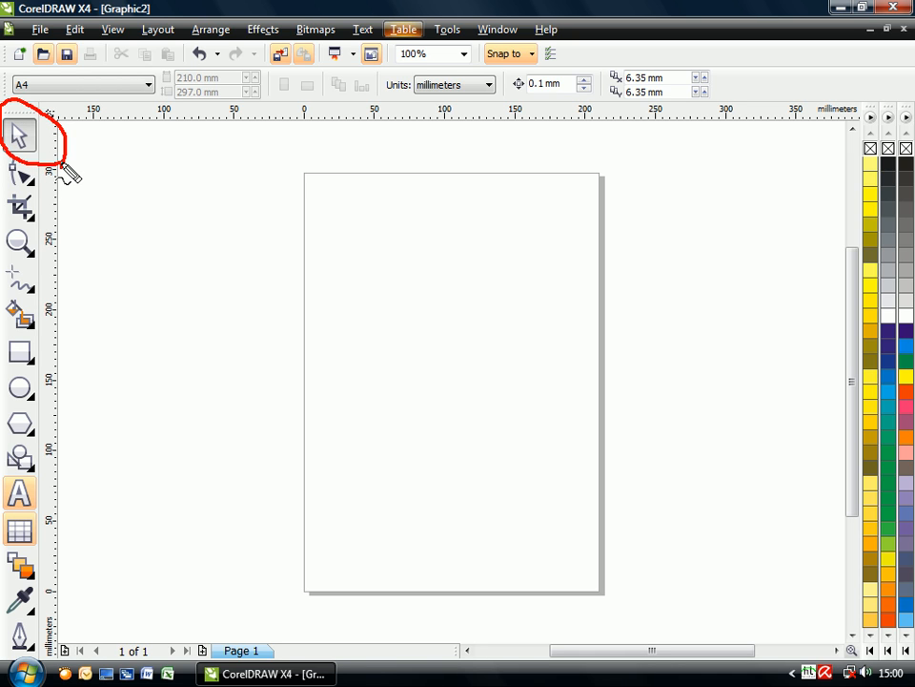
key(Escape)
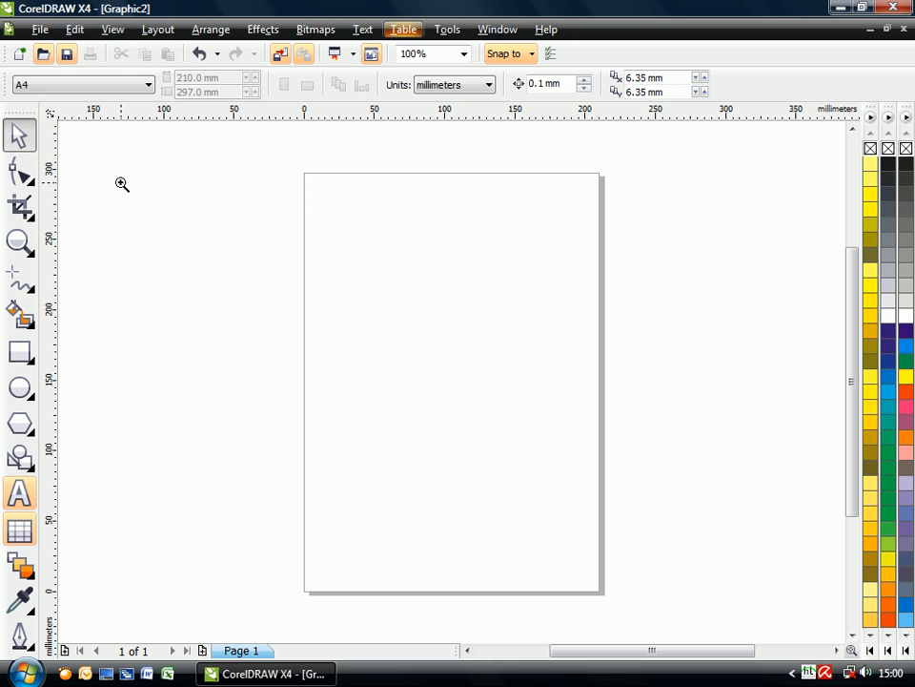
click(75, 167)
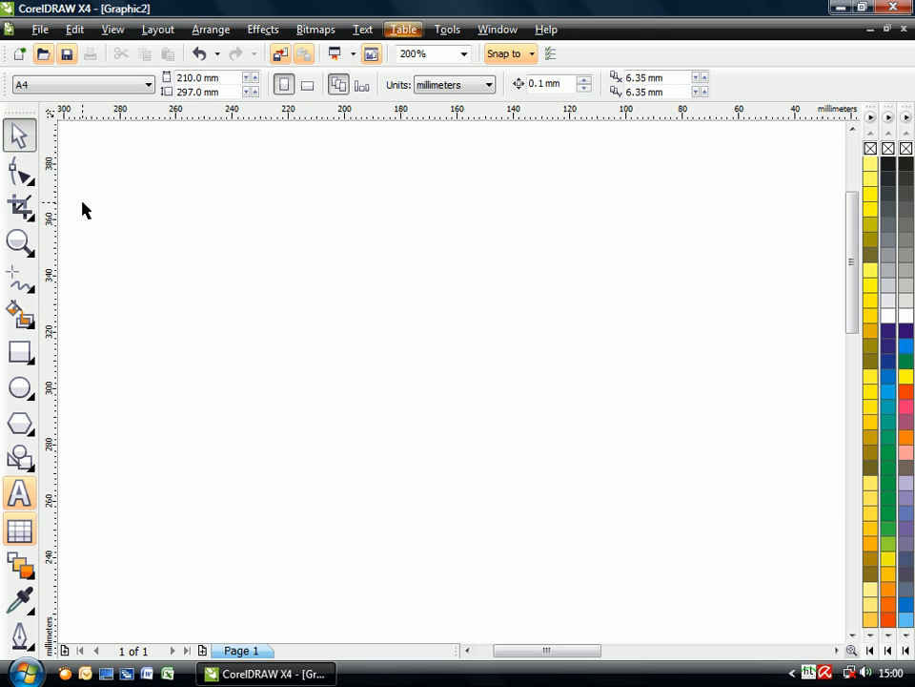
drag(535, 650, 519, 649)
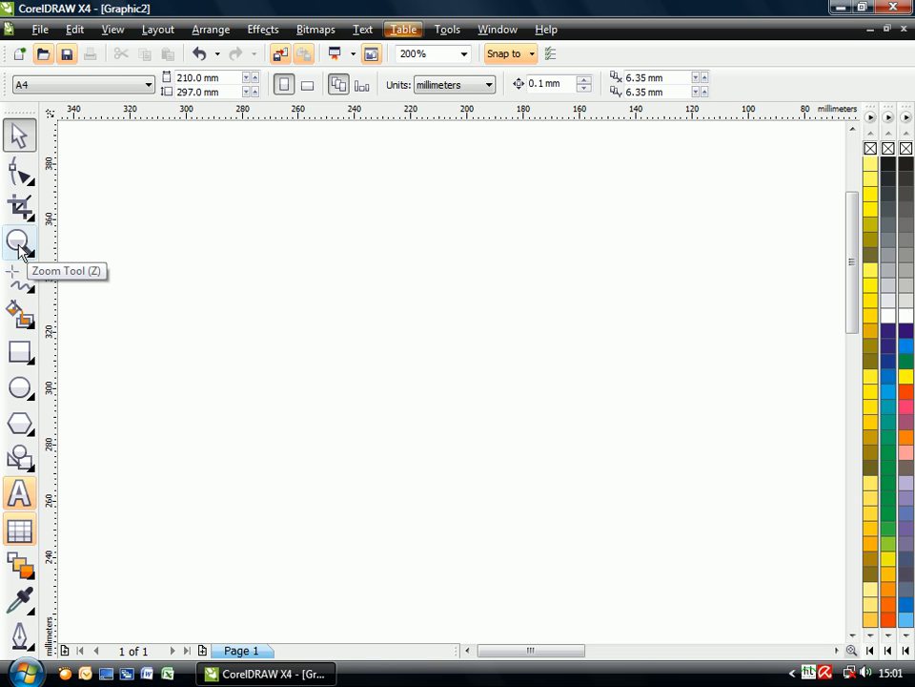
click(129, 234)
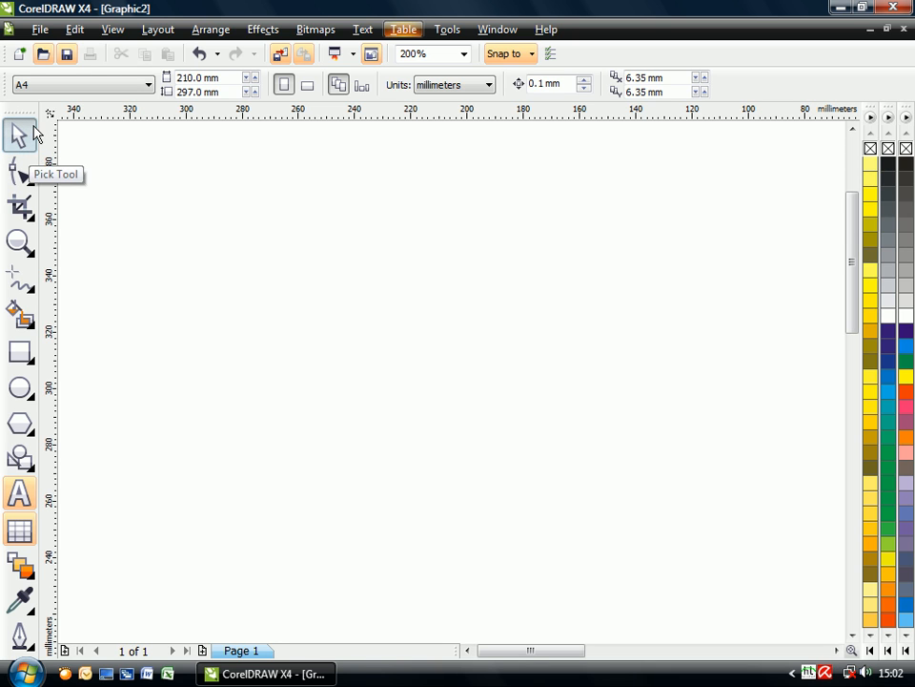
Examine the drawing and editing tools from Shape to Polygon, activating each to view its options.
click(21, 172)
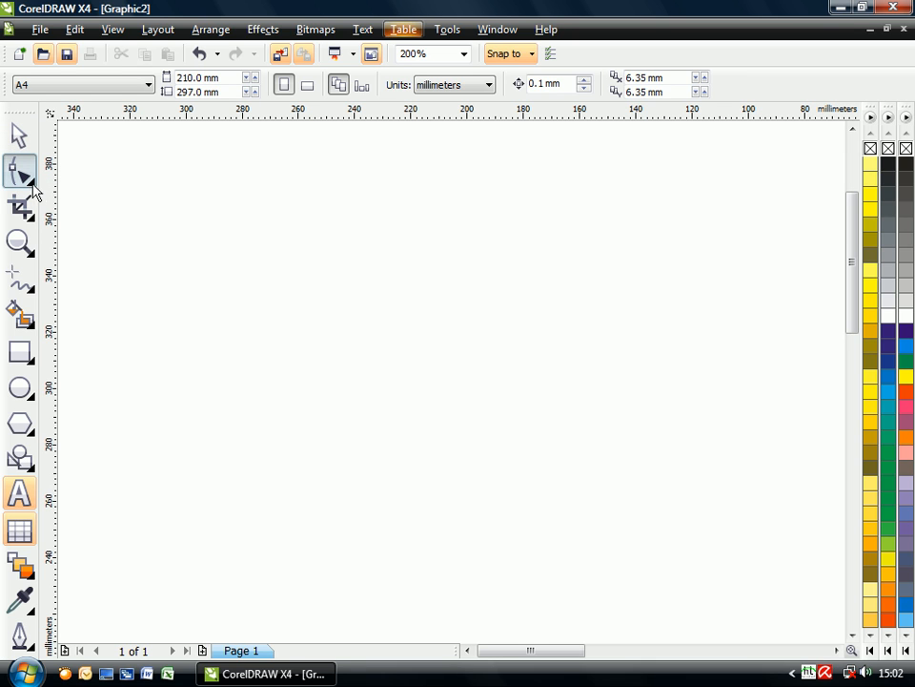
click(18, 281)
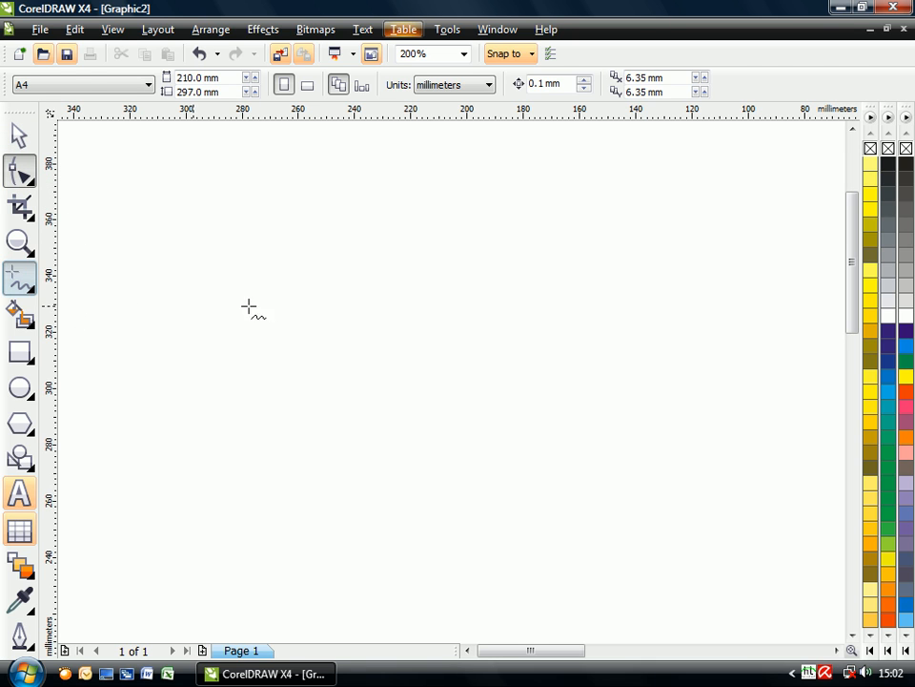
click(17, 354)
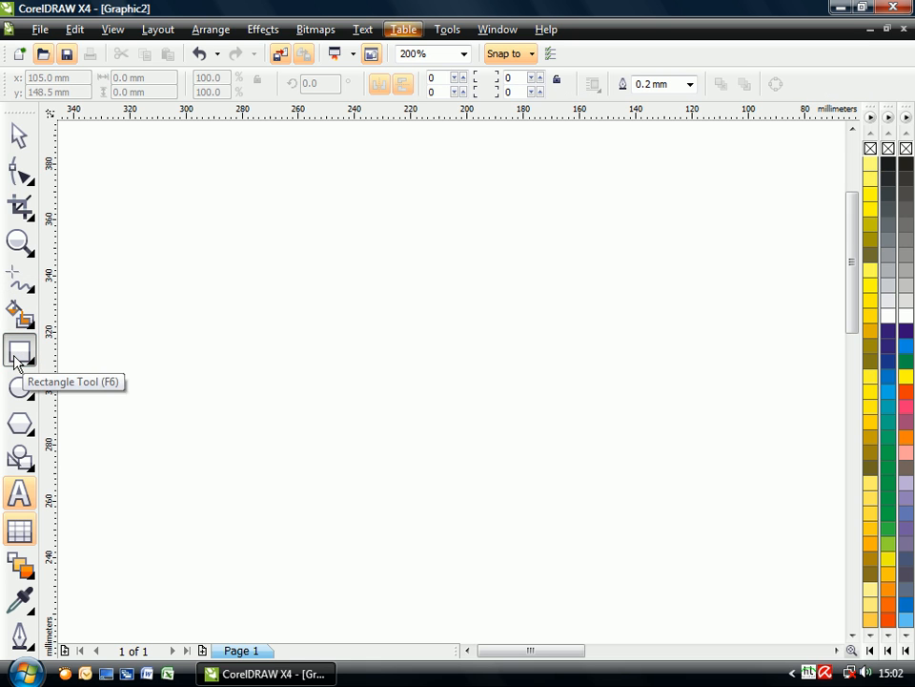
click(19, 137)
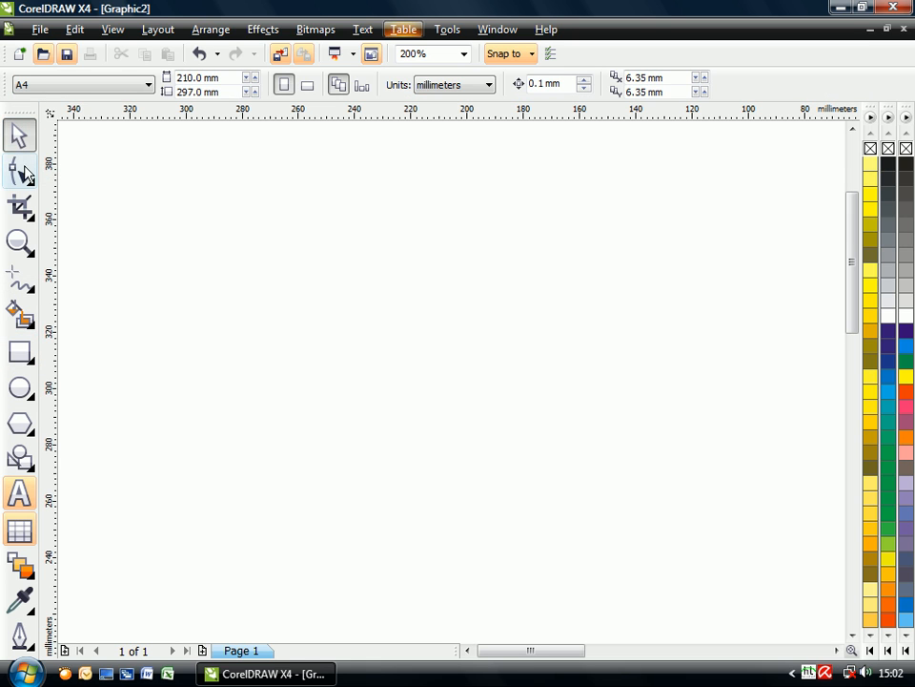
click(21, 175)
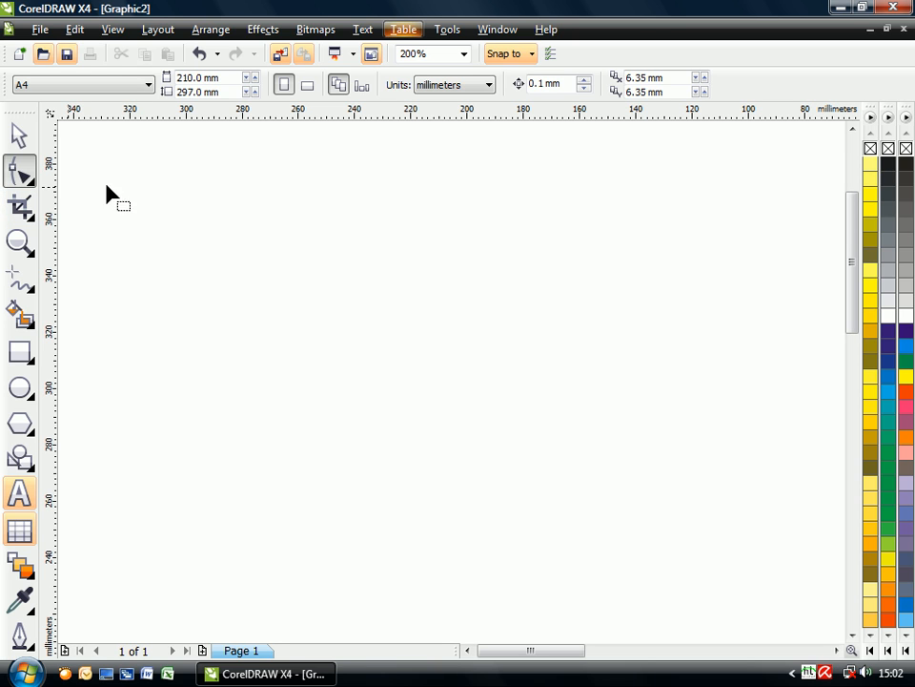
click(17, 209)
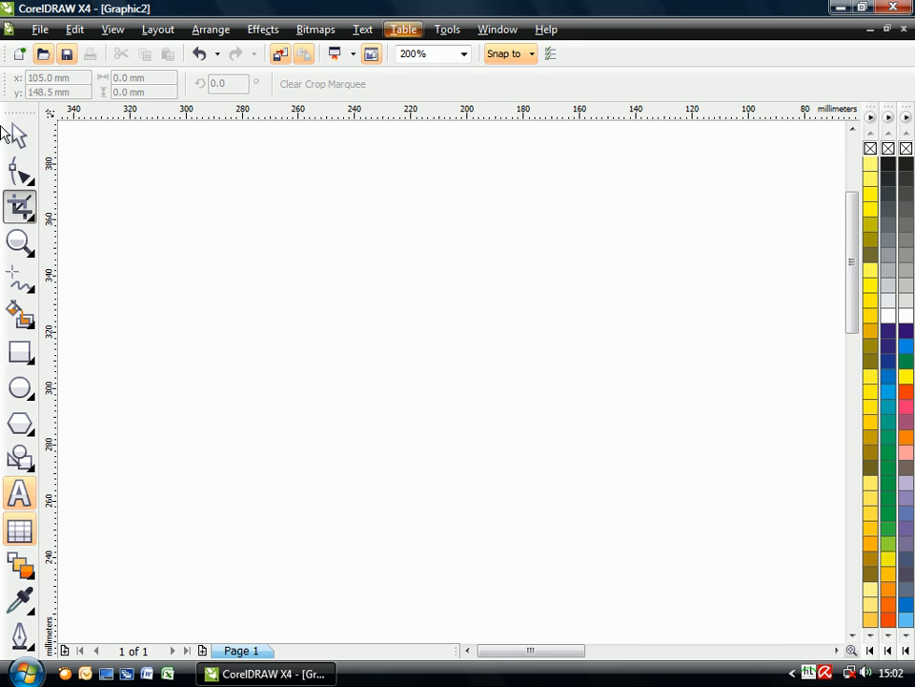
click(19, 246)
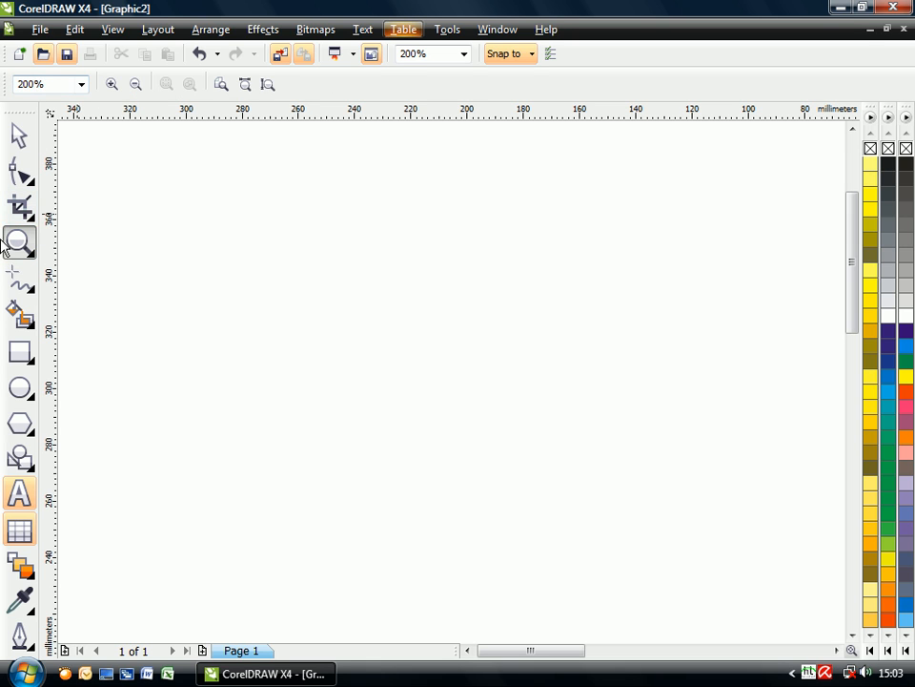
click(20, 286)
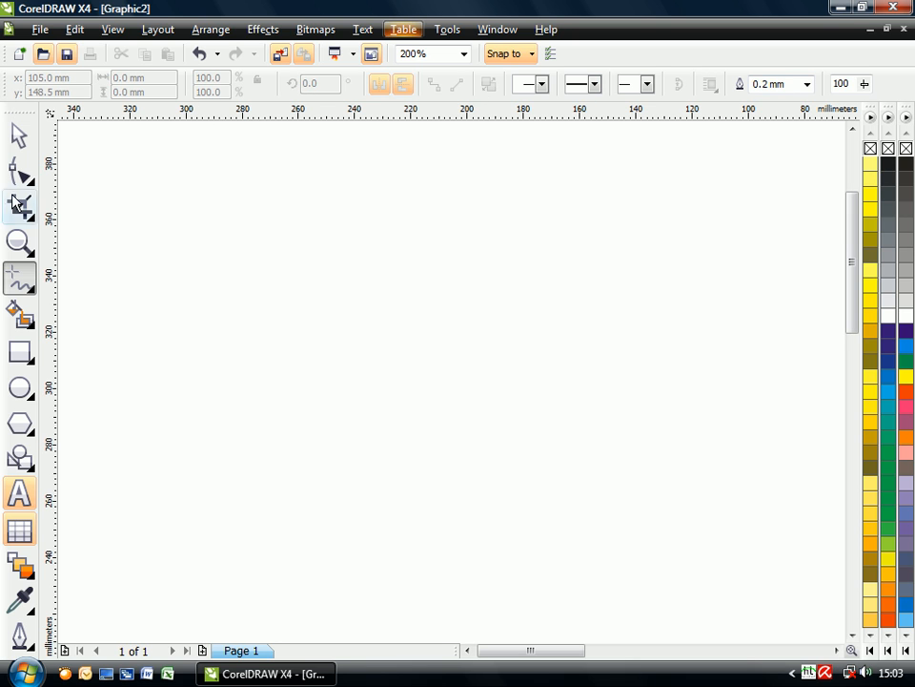
click(16, 315)
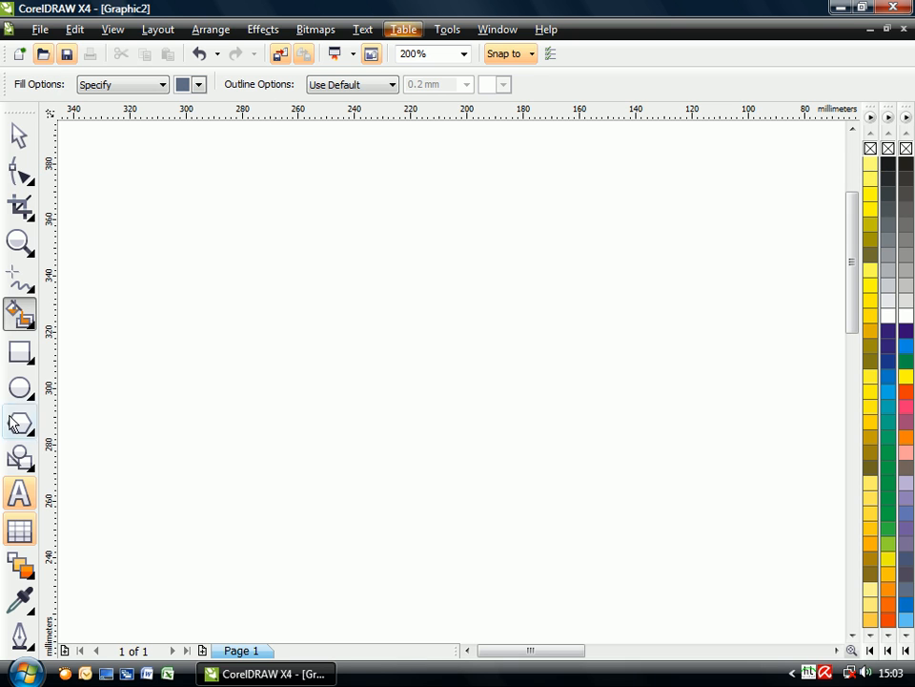
click(20, 355)
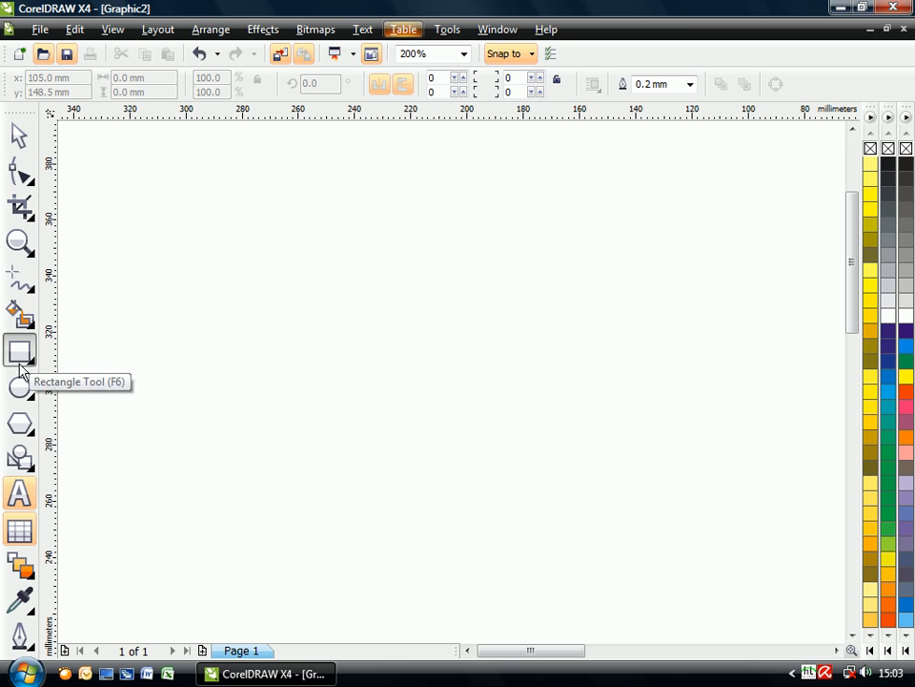
click(20, 391)
click(20, 423)
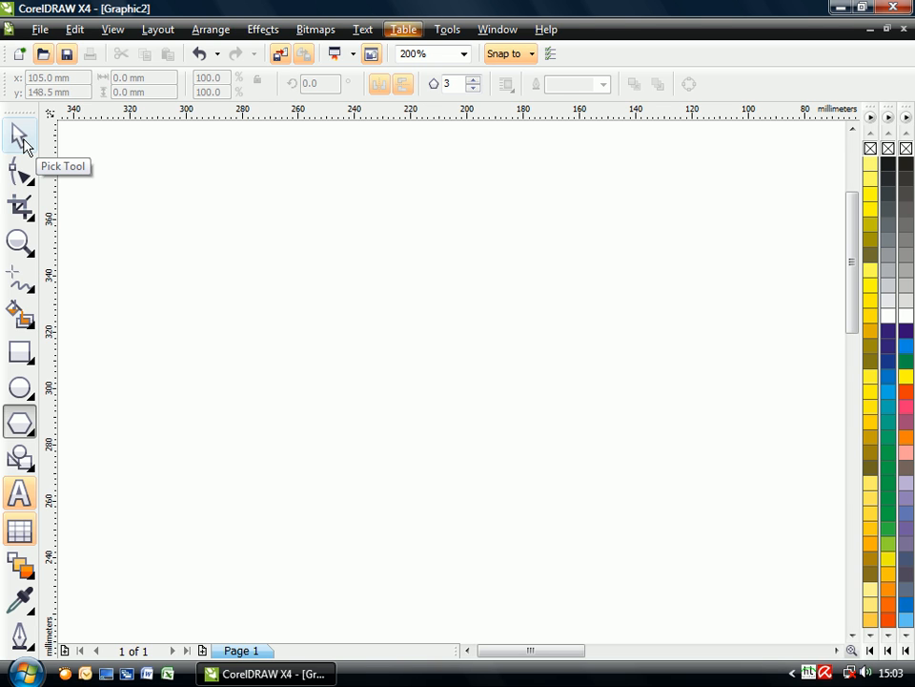
Draw an upright rectangle about 42 mm wide and 62 mm high on the empty workspace and select it with the Pick tool.
click(20, 353)
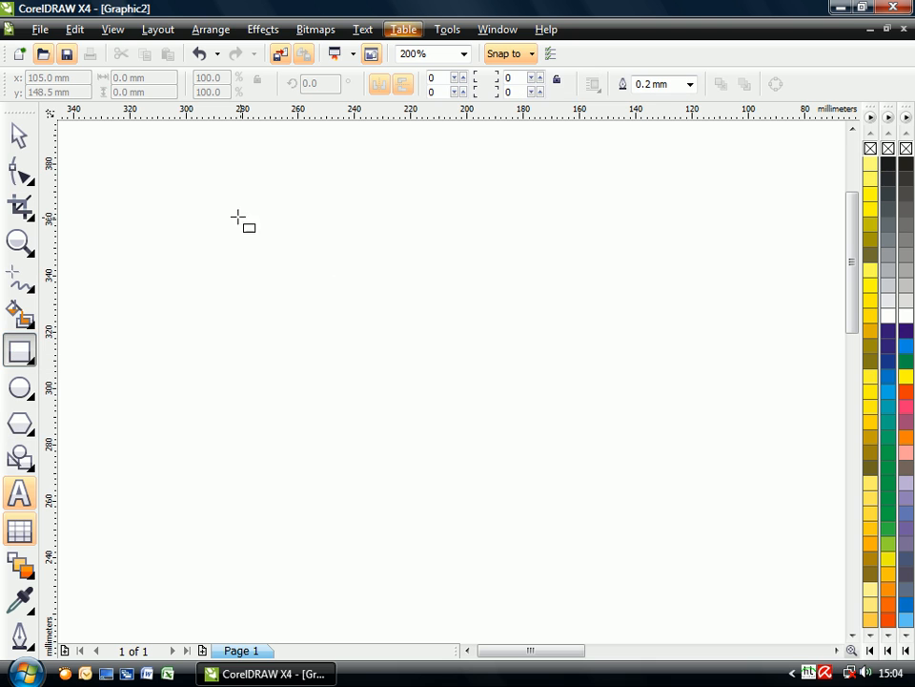
drag(220, 210, 336, 379)
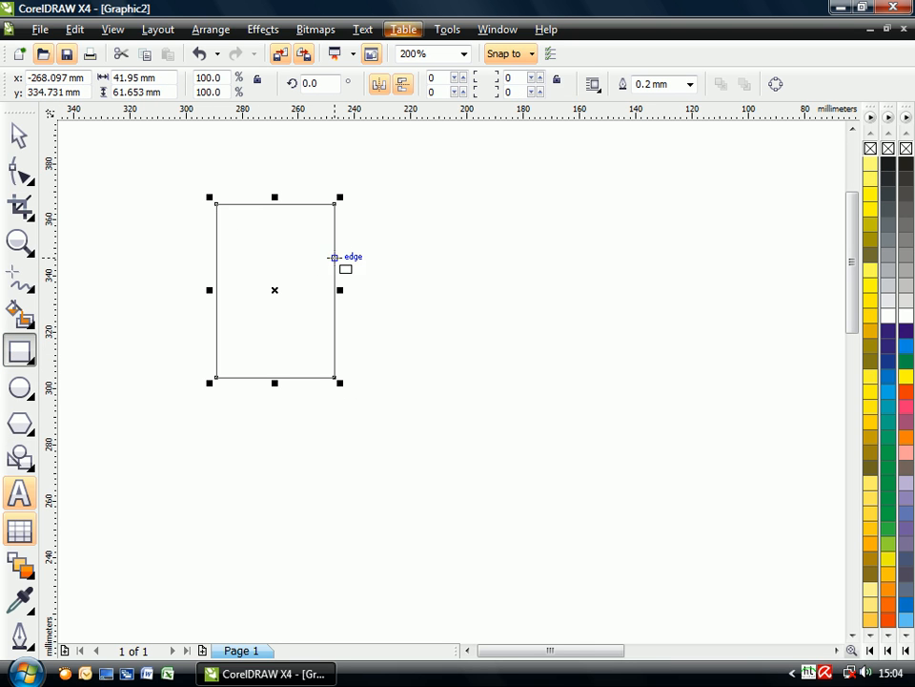
click(18, 136)
click(142, 209)
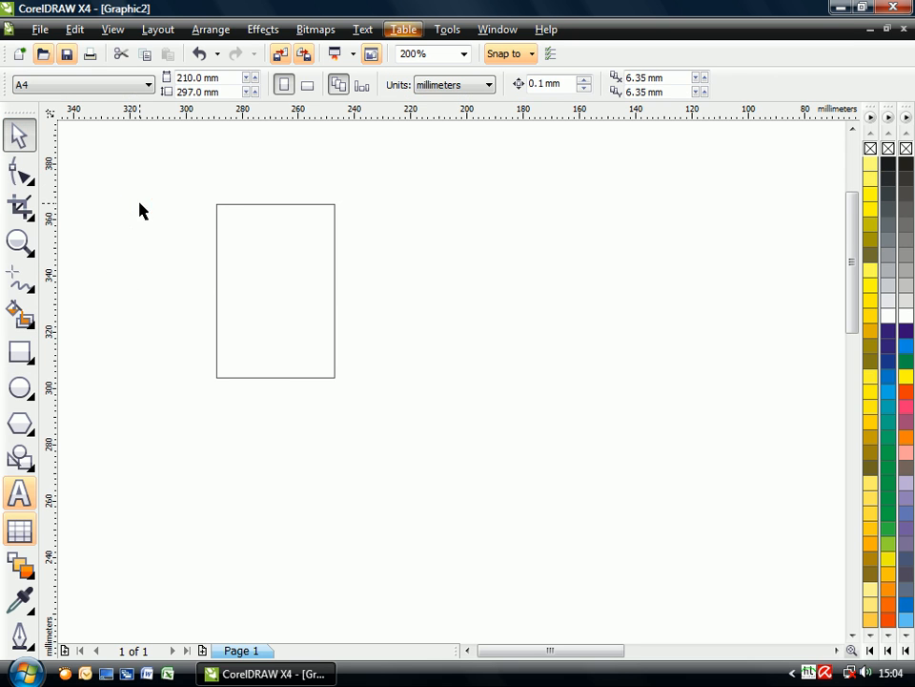
click(248, 205)
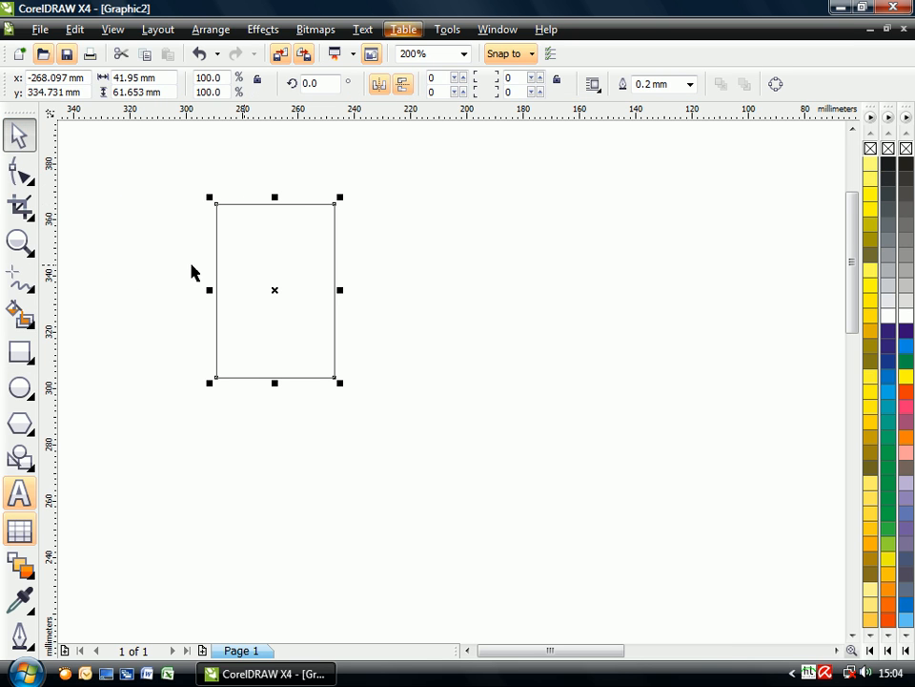
Draw a nearly circular ellipse about 25 by 26 mm to the right of the rectangle and deselect it.
click(18, 348)
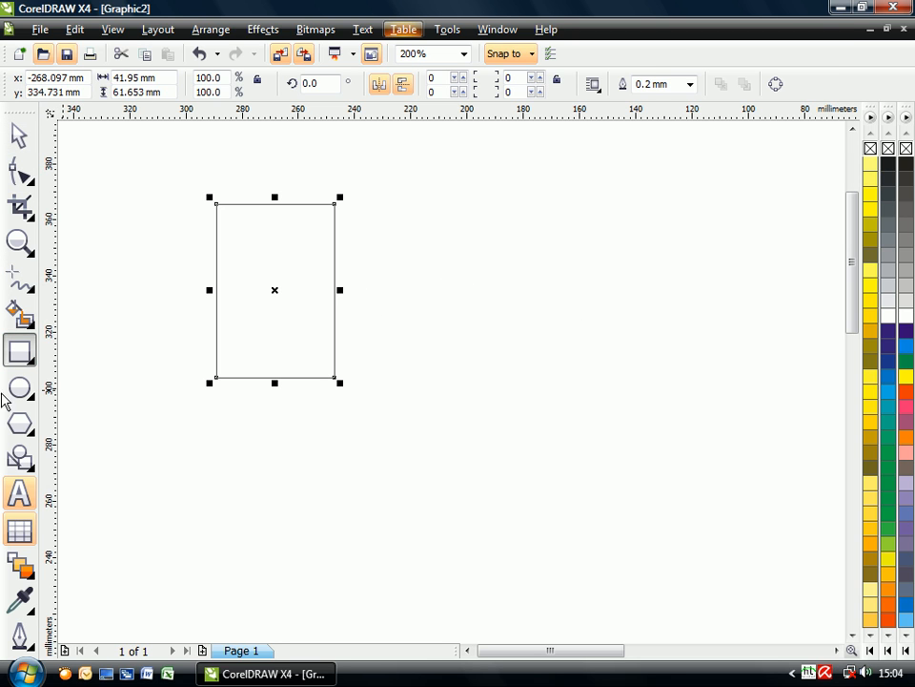
click(19, 388)
drag(384, 271, 454, 343)
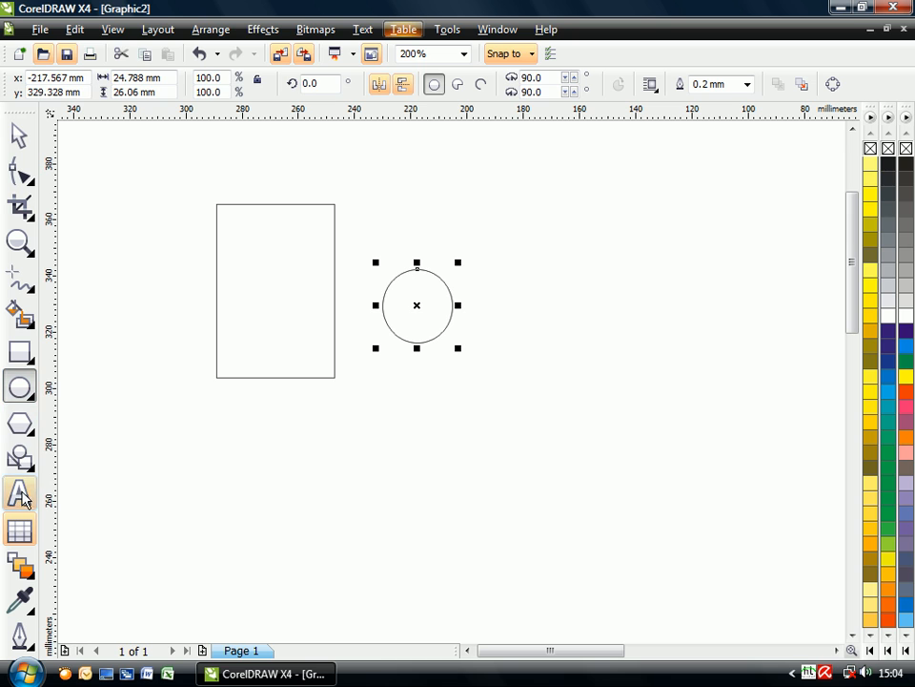
click(476, 424)
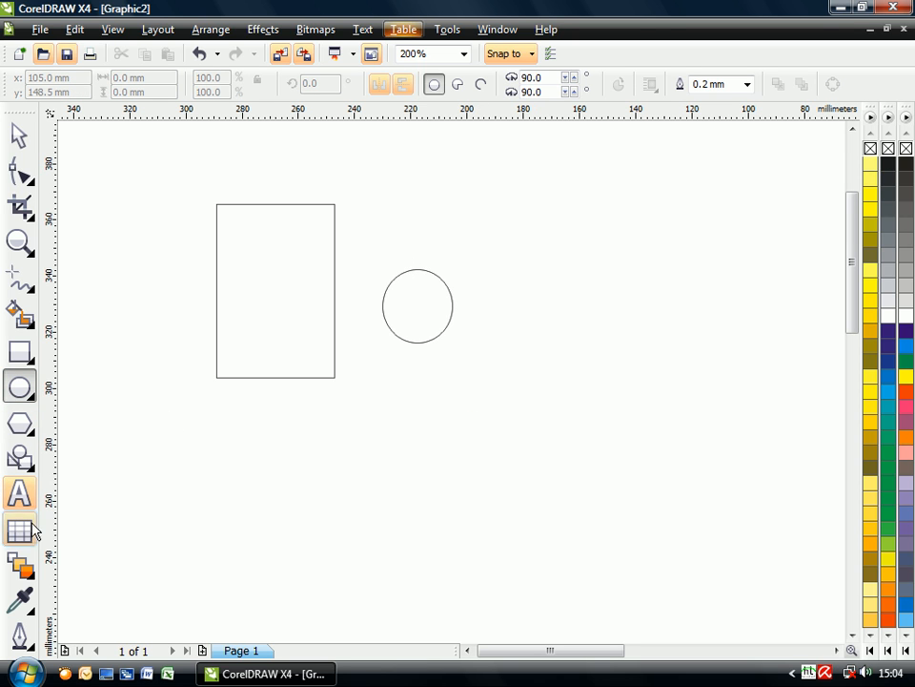
Add the artistic text "uyfufuty" in Arial 24 pt below the circle and deselect it.
click(19, 493)
click(407, 434)
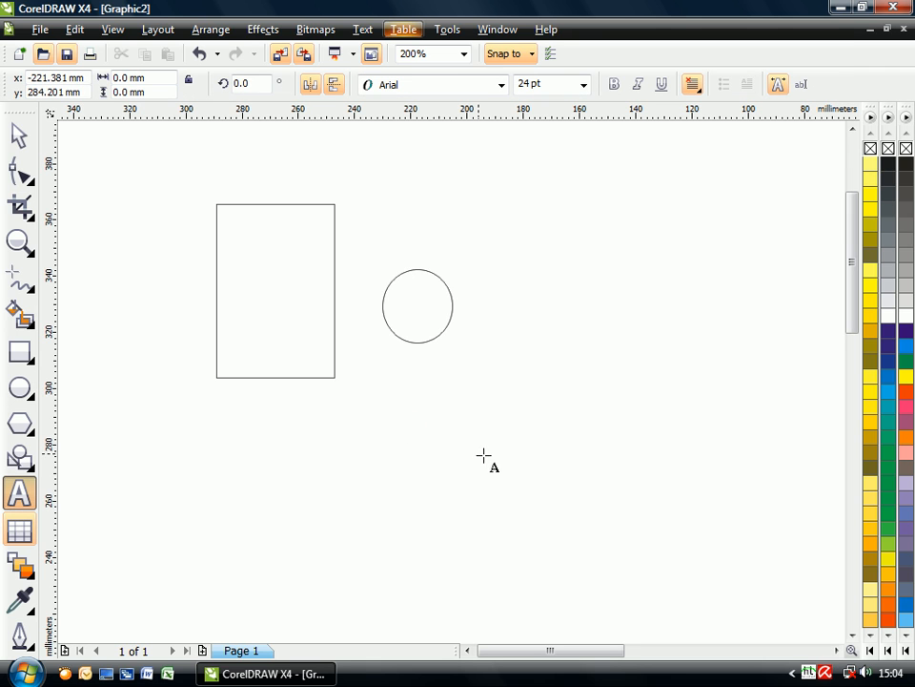
text(uyfufuty)
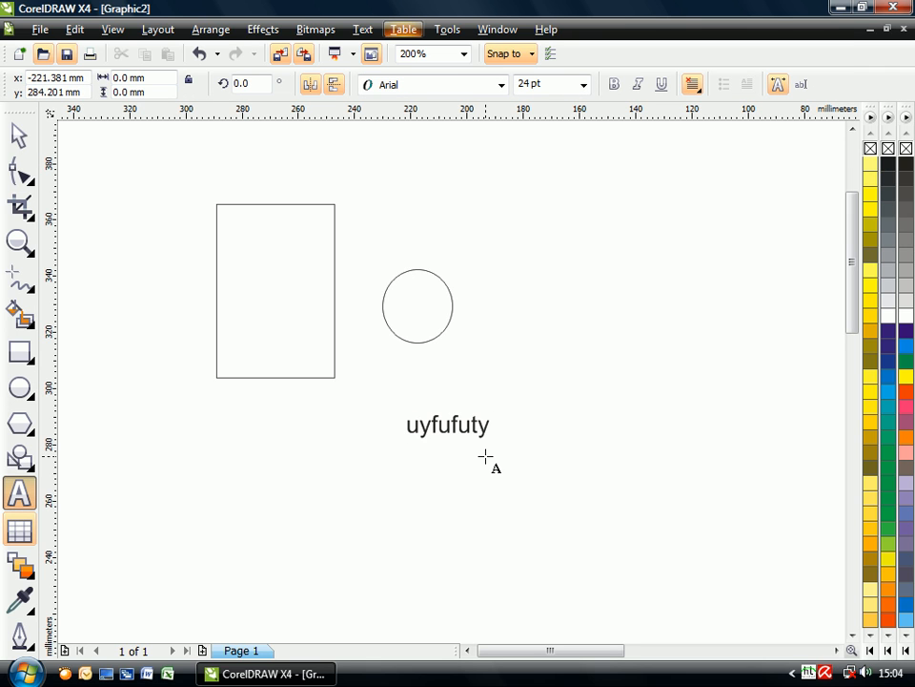
key(ctrl+space)
click(531, 483)
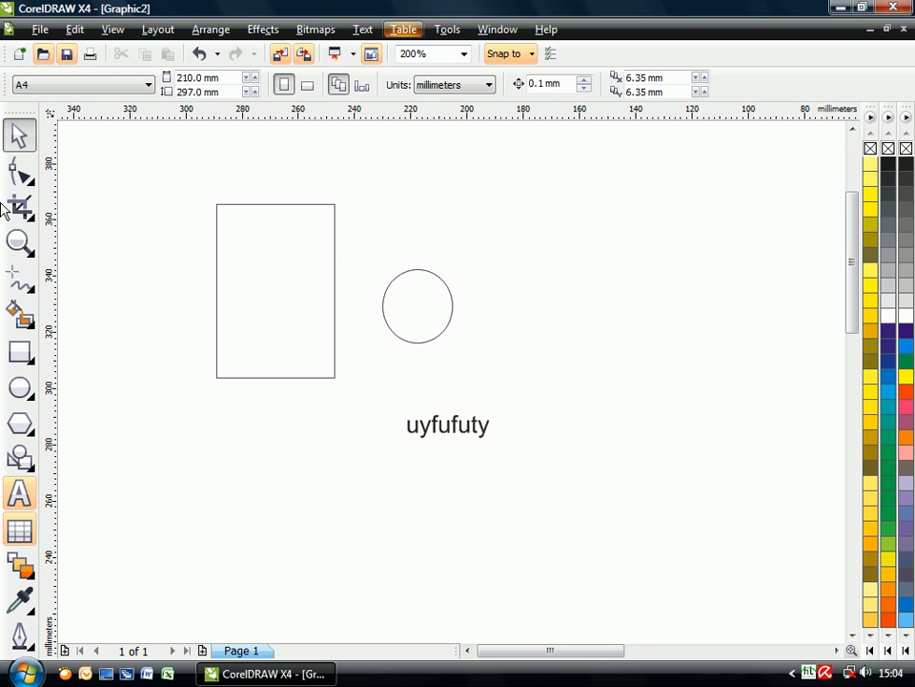
Select the rectangle, open the text for editing and highlight its first letters, and return to the Pick tool.
click(252, 204)
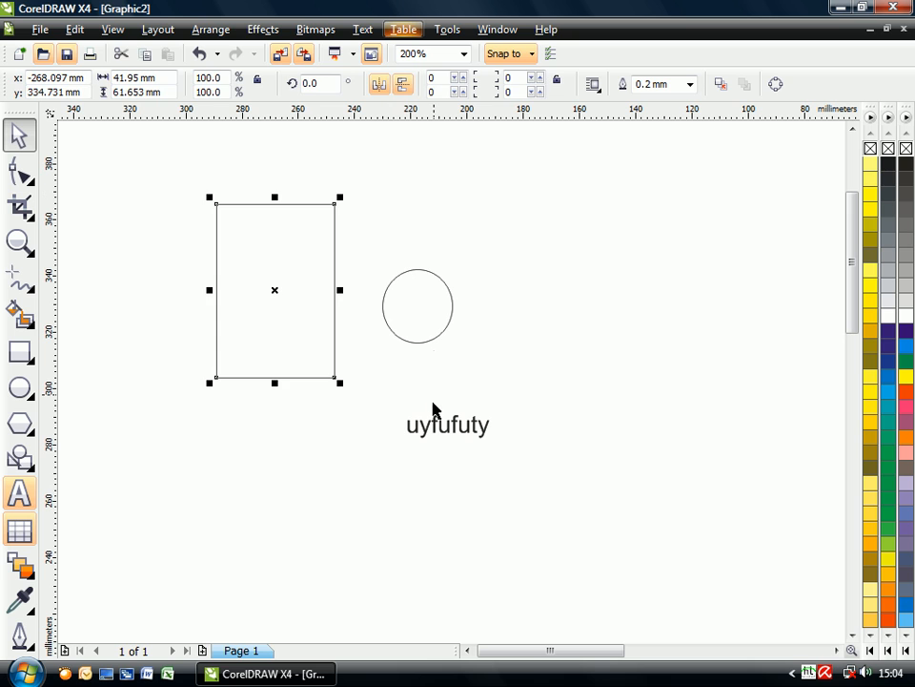
click(429, 423)
click(441, 431)
double_click(440, 431)
drag(458, 426, 399, 424)
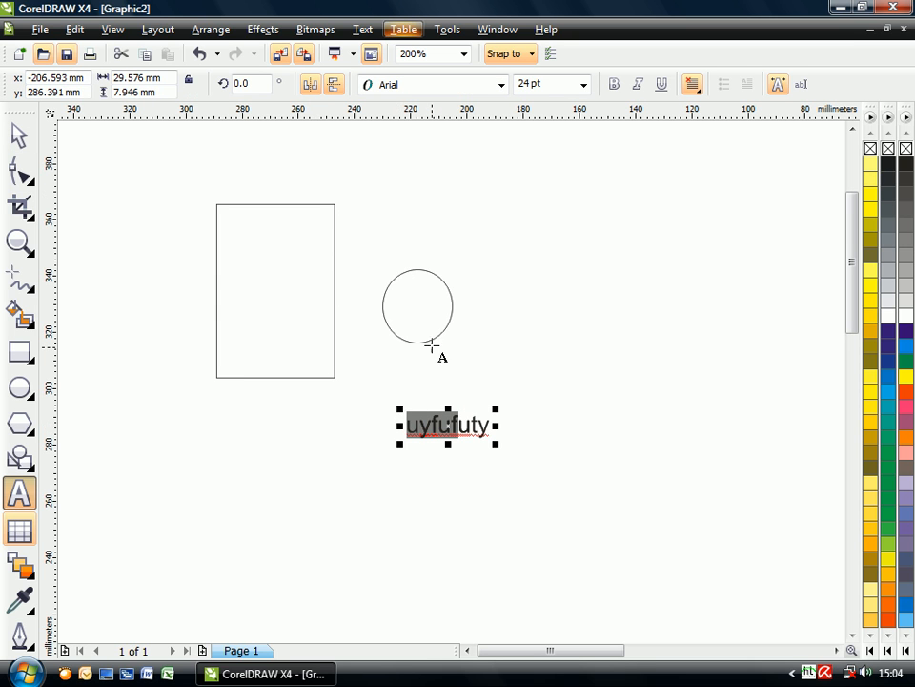
click(19, 135)
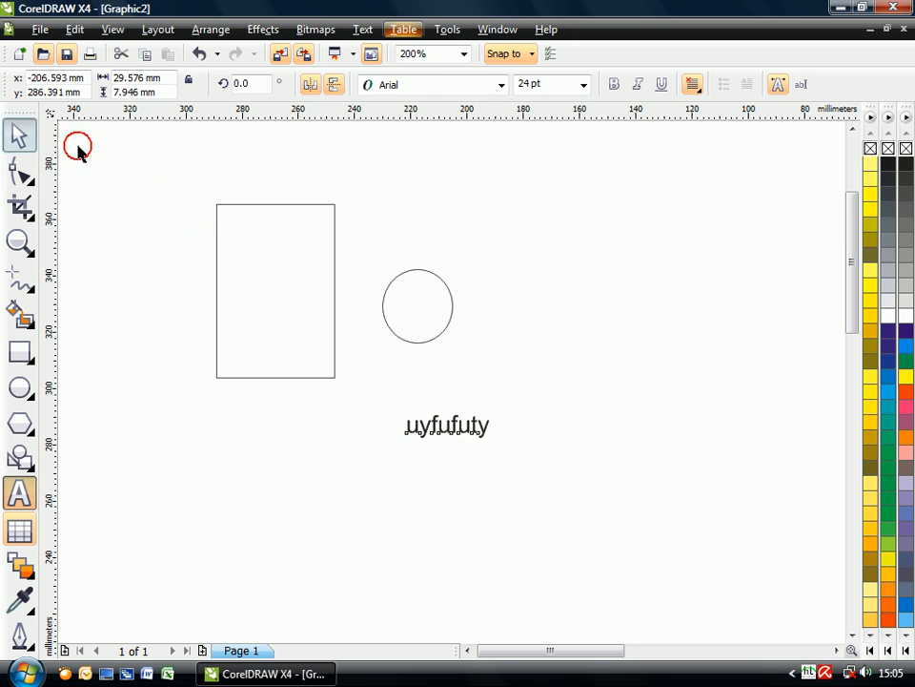
Move the circle right and slightly up, placing its centre at about x -173 mm, y 339 mm.
click(444, 290)
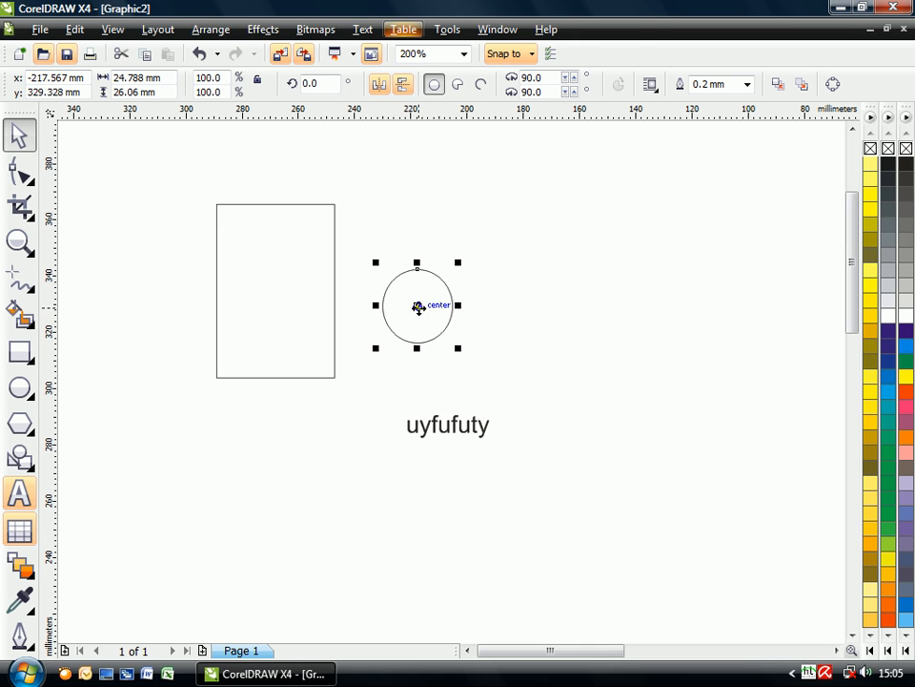
click(336, 252)
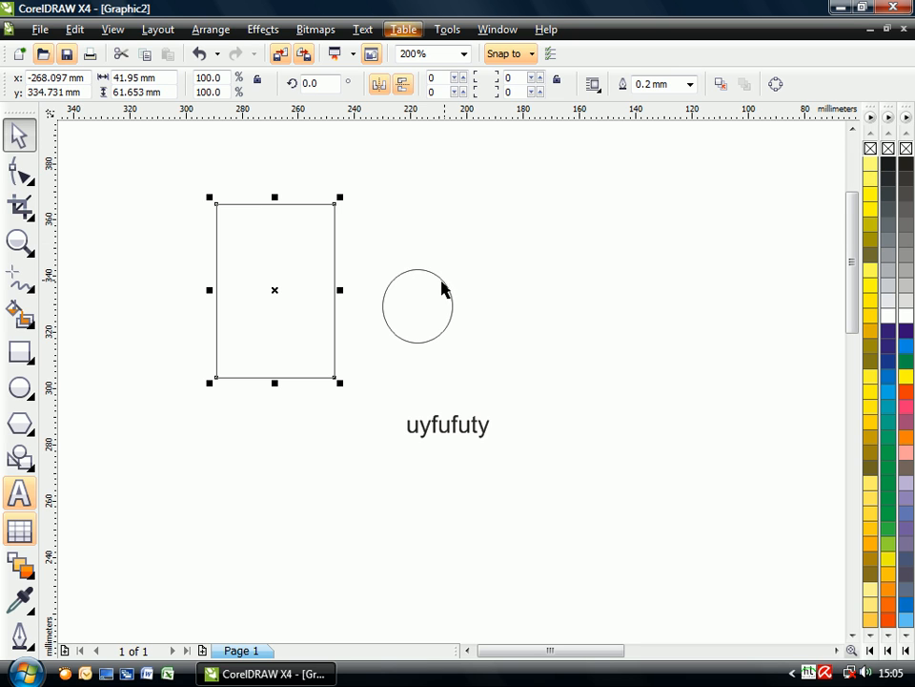
drag(446, 288, 561, 259)
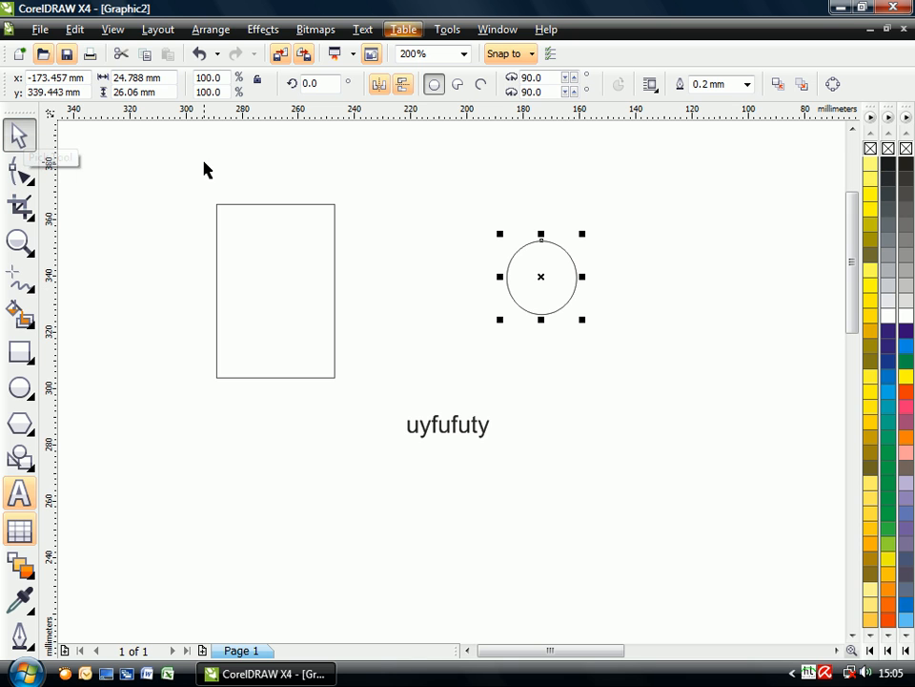
Move the rectangle to the right of the circle, with its centre at about x -119 mm, y 347 mm.
click(249, 206)
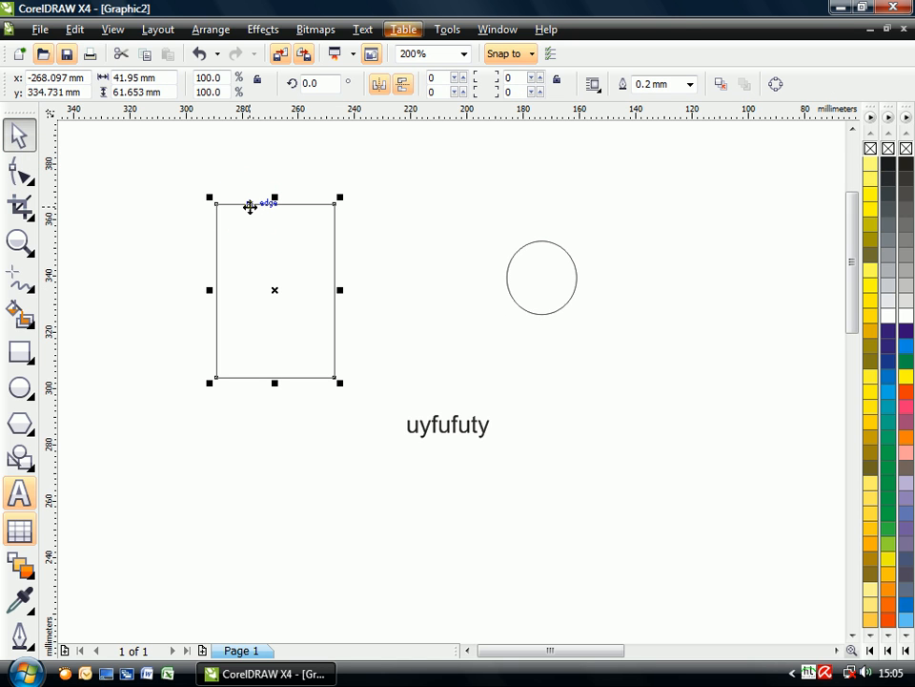
drag(272, 289, 333, 261)
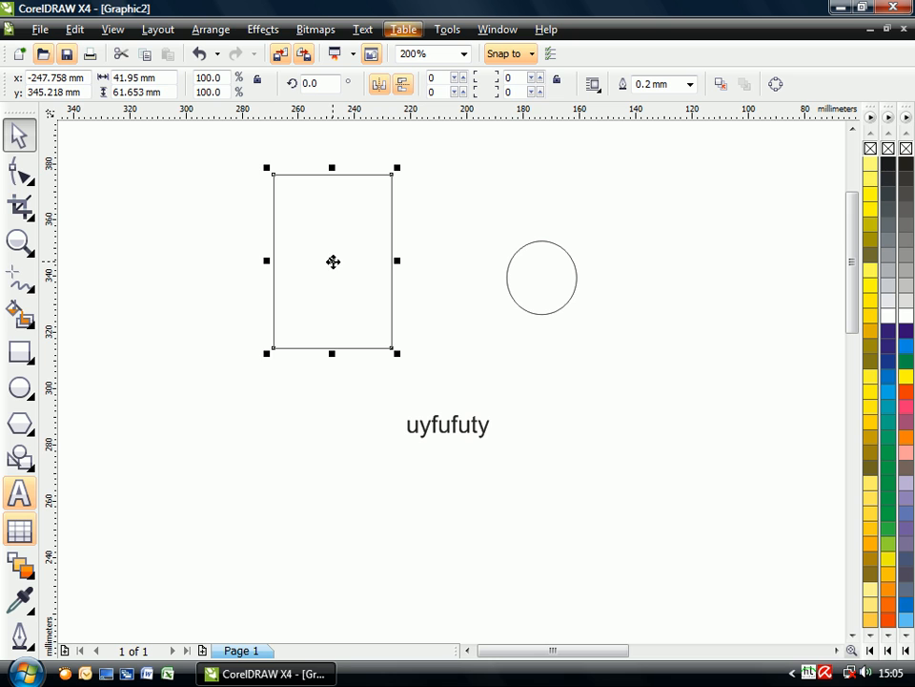
drag(333, 261, 696, 254)
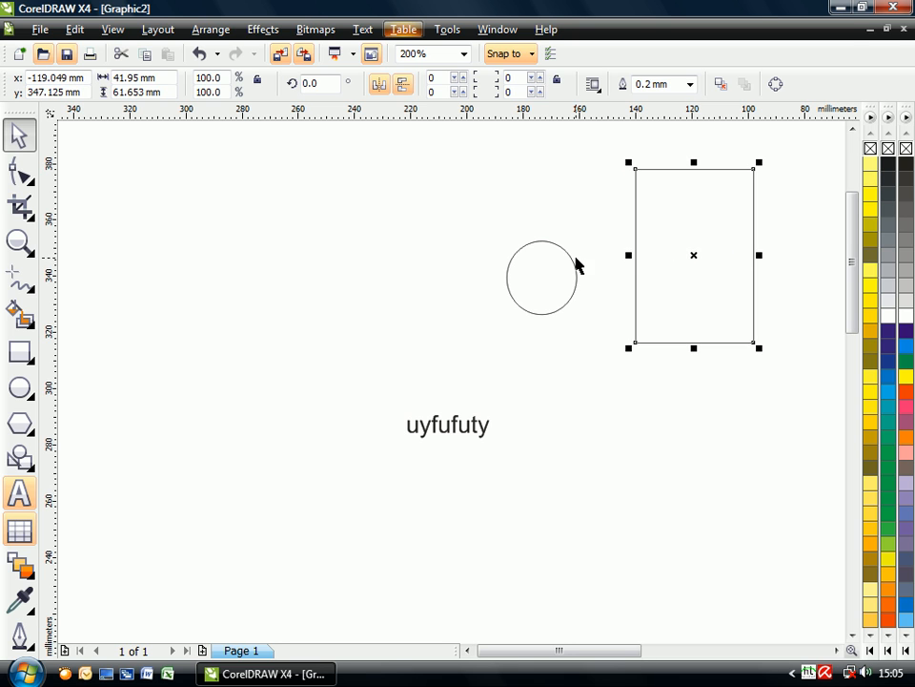
Move the circle away from the rectangle to the left and stretch it into an ellipse about 97 mm wide and 69 mm high.
drag(573, 267, 389, 229)
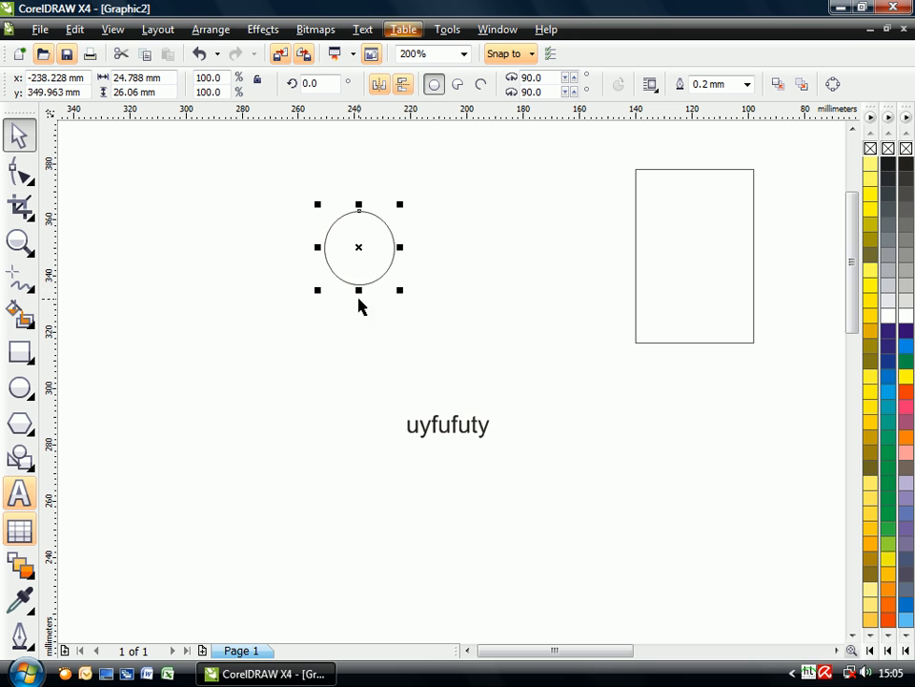
drag(359, 290, 360, 420)
drag(402, 317, 476, 321)
drag(456, 253, 396, 227)
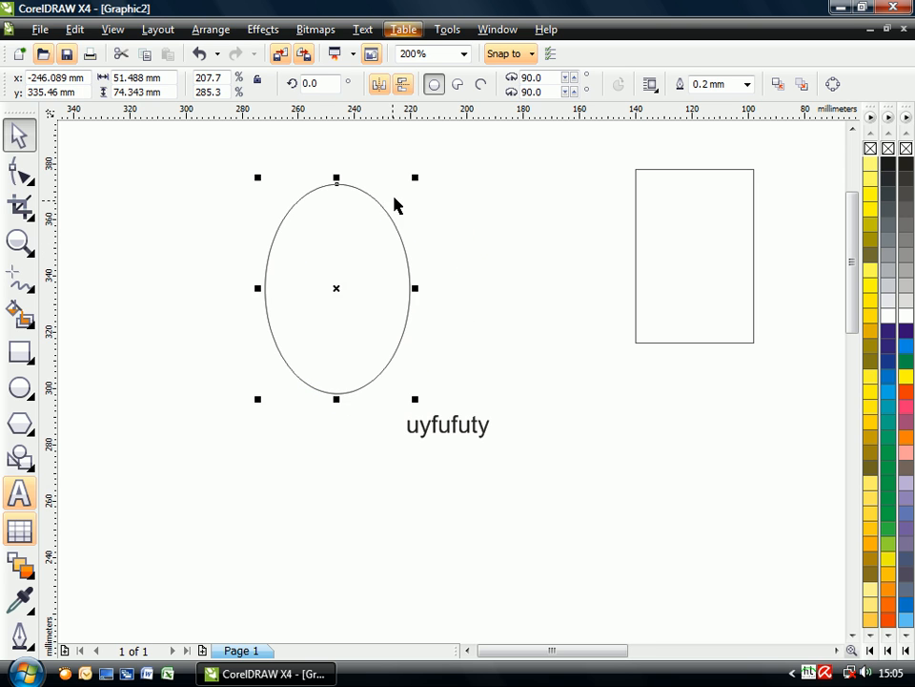
drag(416, 176, 484, 195)
drag(403, 295, 642, 318)
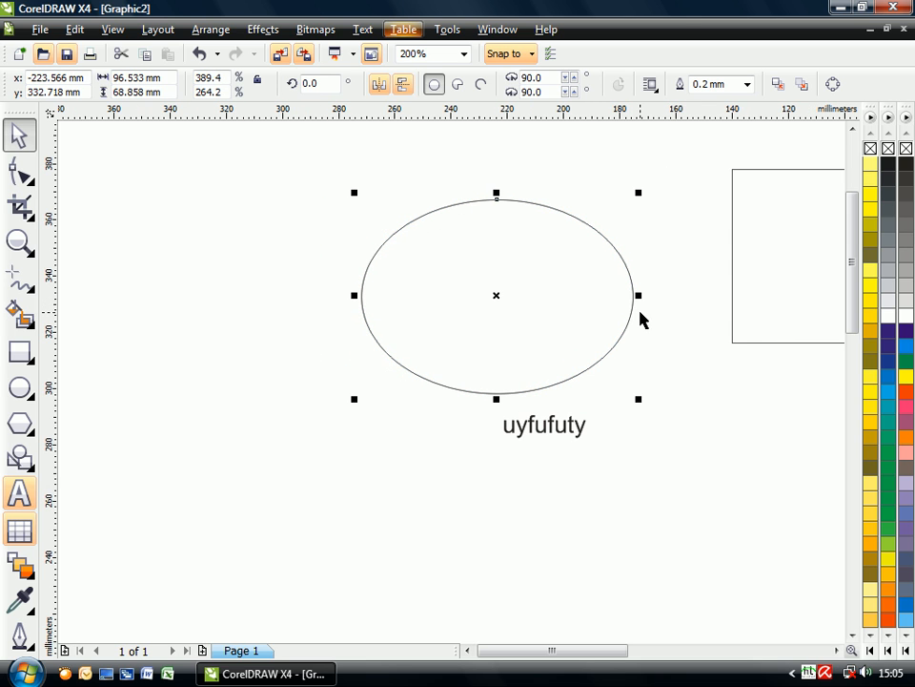
Narrow the ellipse to about 48 mm wide, with its centre at about x -190 mm, y 353 mm.
scroll(452, 381, down, 2)
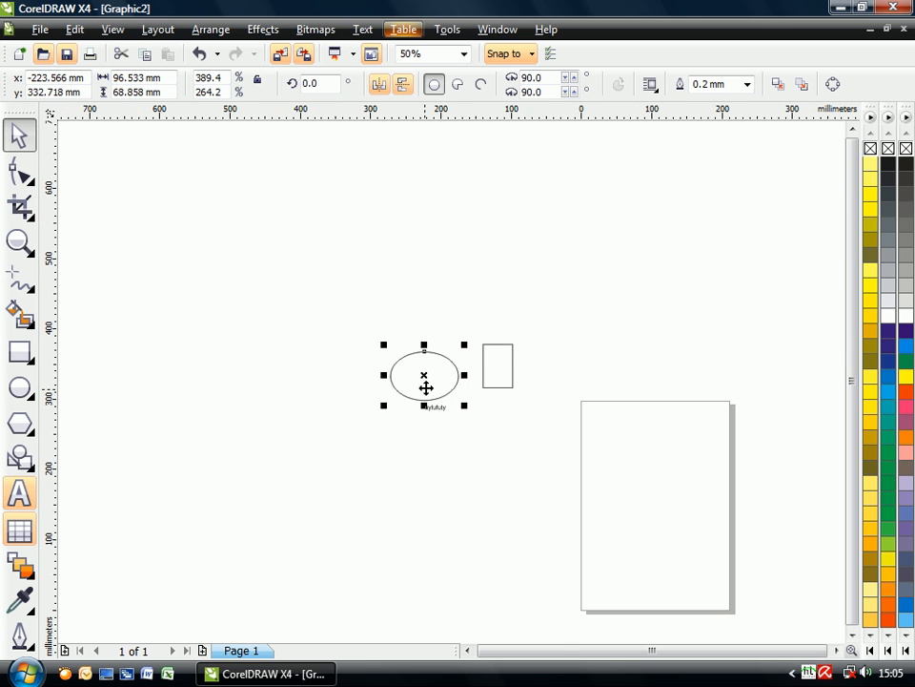
scroll(423, 392, up, 1)
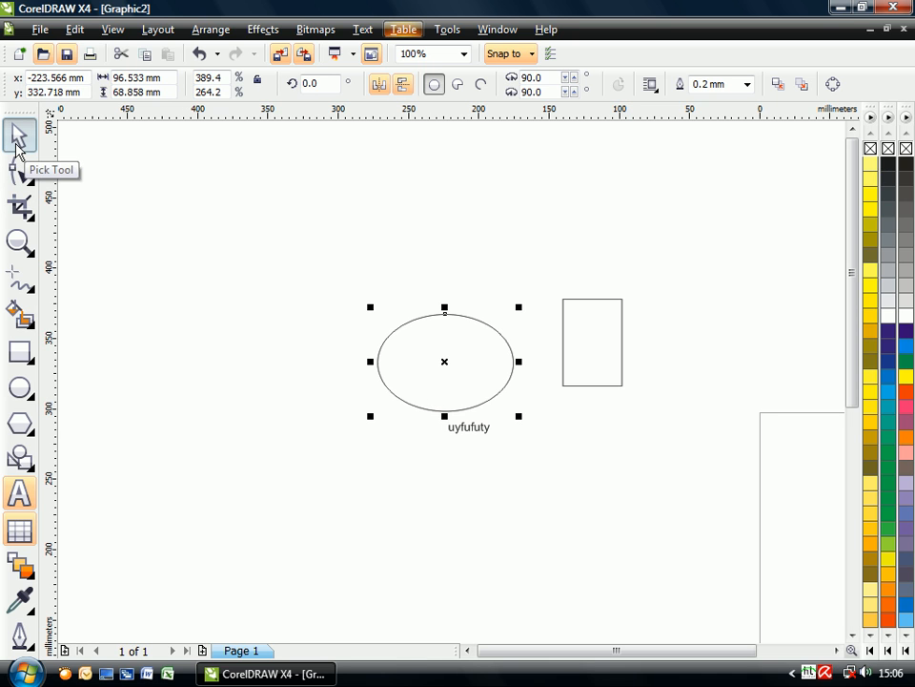
drag(521, 361, 492, 333)
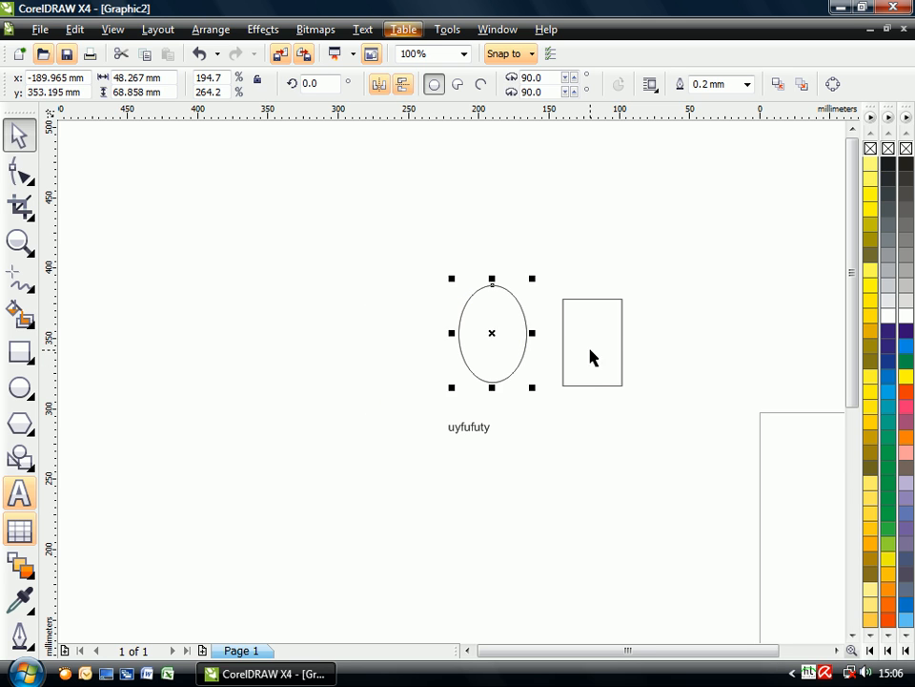
Move the rectangle down and right, and the ellipse up and left to a centre of about x -261 mm, y 371 mm.
click(613, 343)
drag(593, 342, 637, 379)
click(527, 441)
click(526, 343)
drag(519, 322, 414, 286)
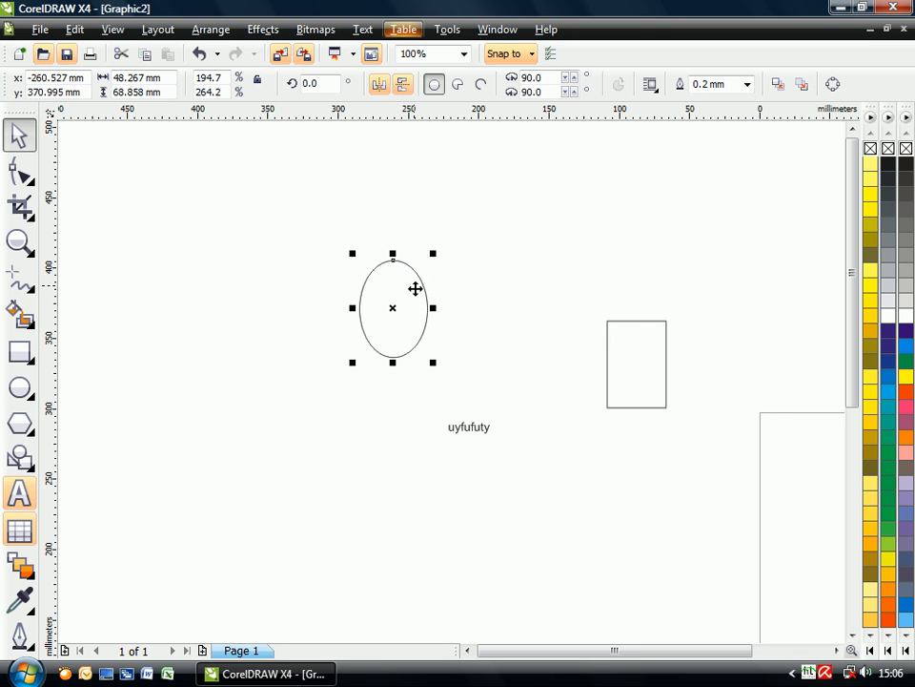
Move the rectangle beside the ellipse to about x -200 mm, y 366 mm, and centre it on the page.
click(607, 345)
drag(628, 343, 471, 295)
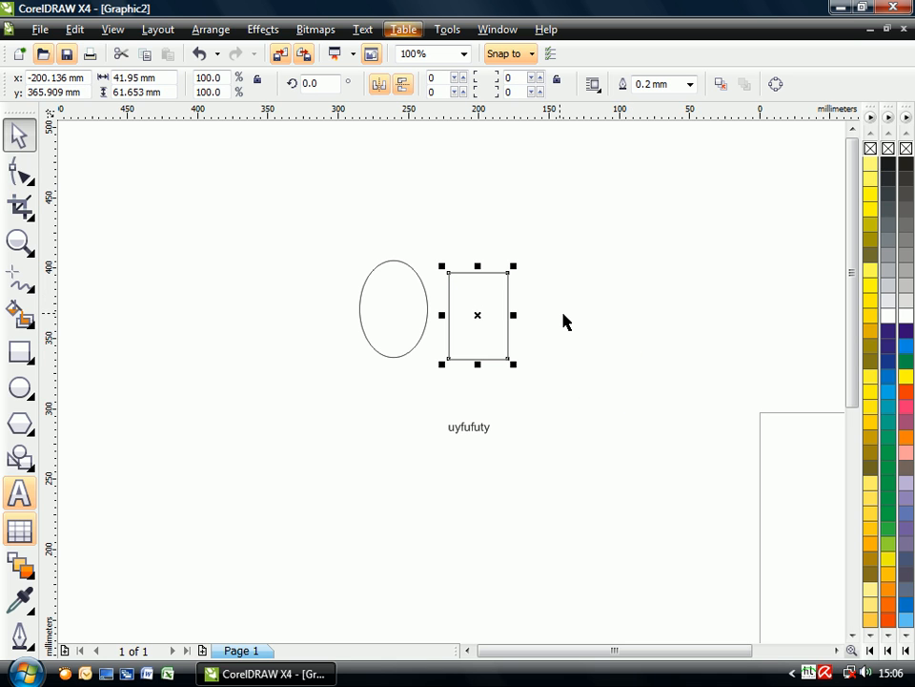
key(Delete)
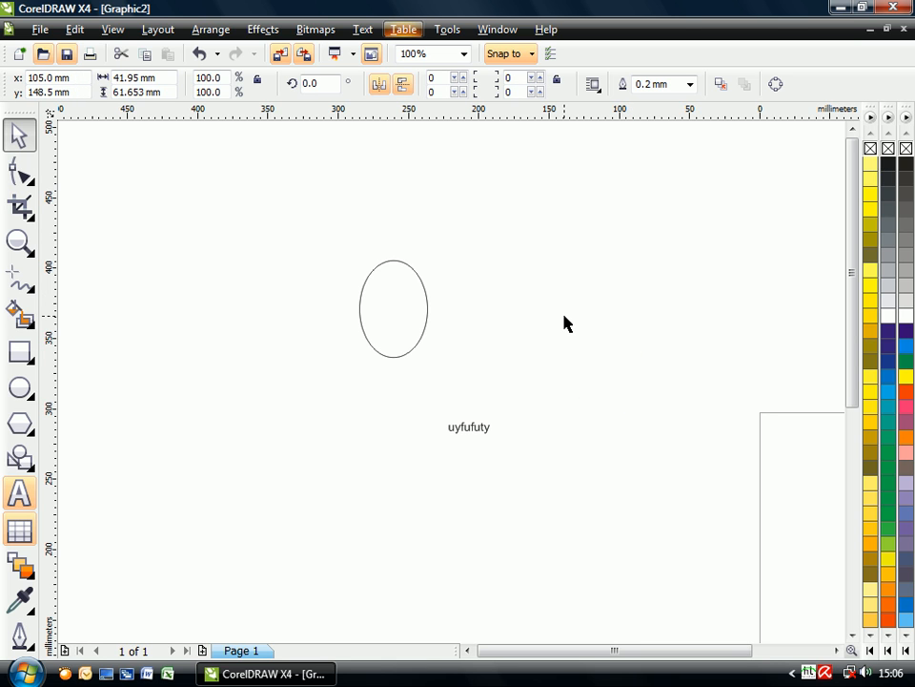
Select the text and enlarge it to about 348 mm wide and 117 mm high.
key(Tab)
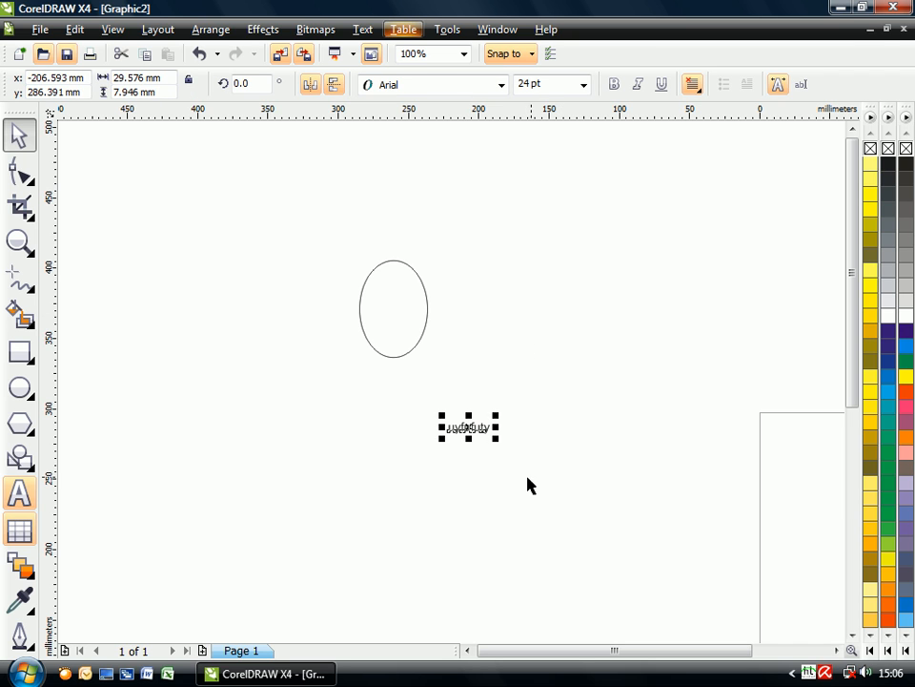
click(474, 441)
click(474, 429)
drag(495, 439, 634, 504)
drag(638, 444, 806, 444)
drag(439, 444, 299, 443)
drag(550, 416, 550, 298)
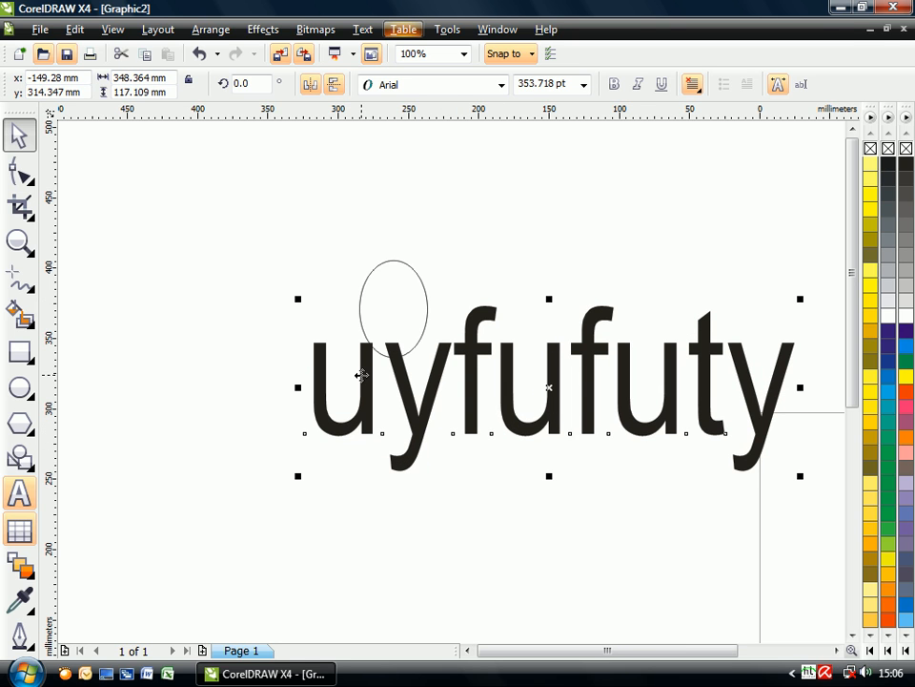
Centre the enlarged text and the ellipse on the page and bring the whole page into view.
click(552, 373)
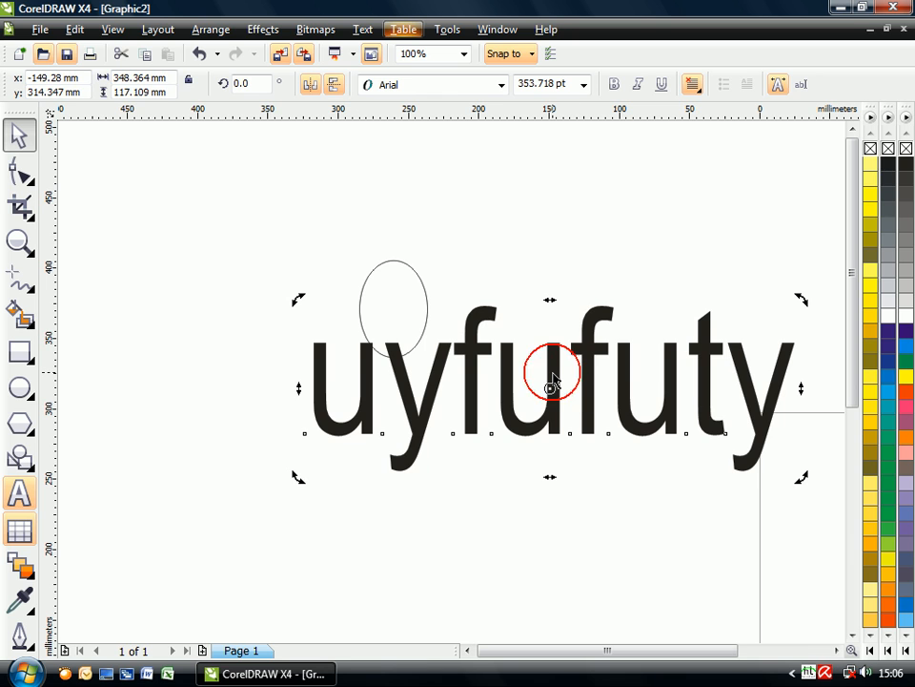
click(553, 379)
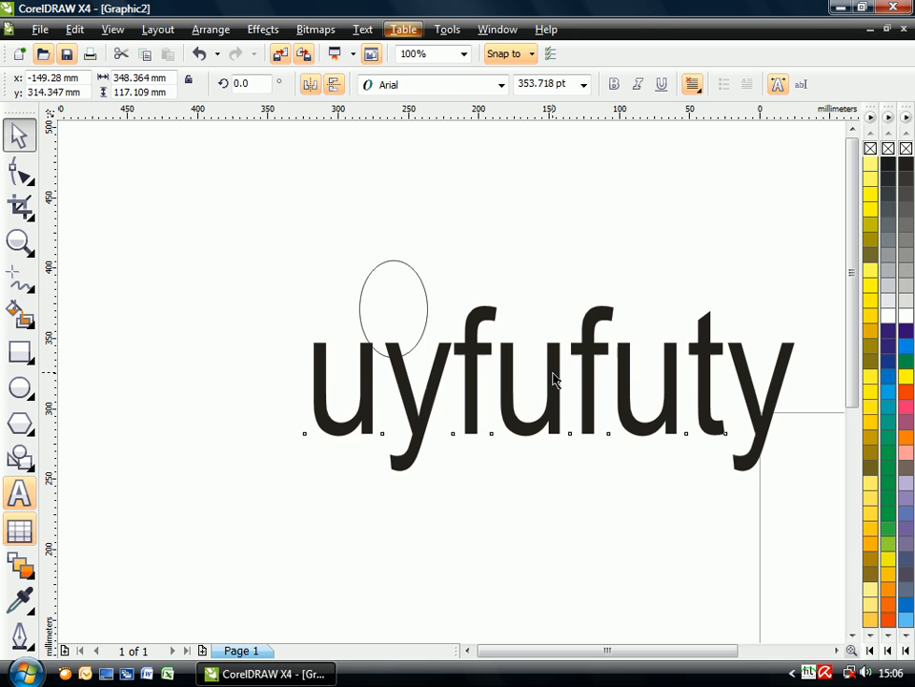
click(419, 326)
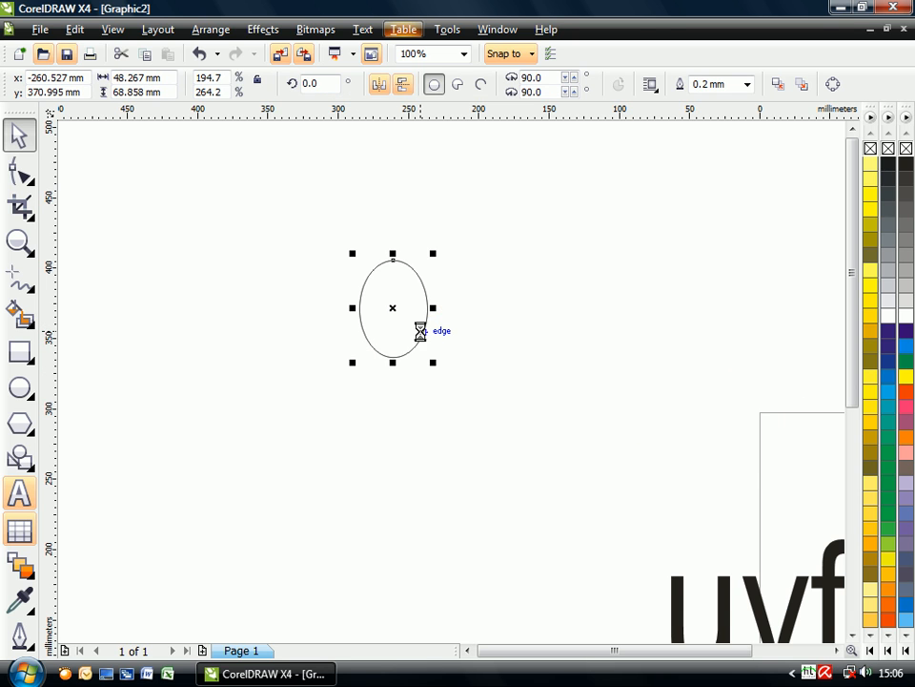
key(Delete)
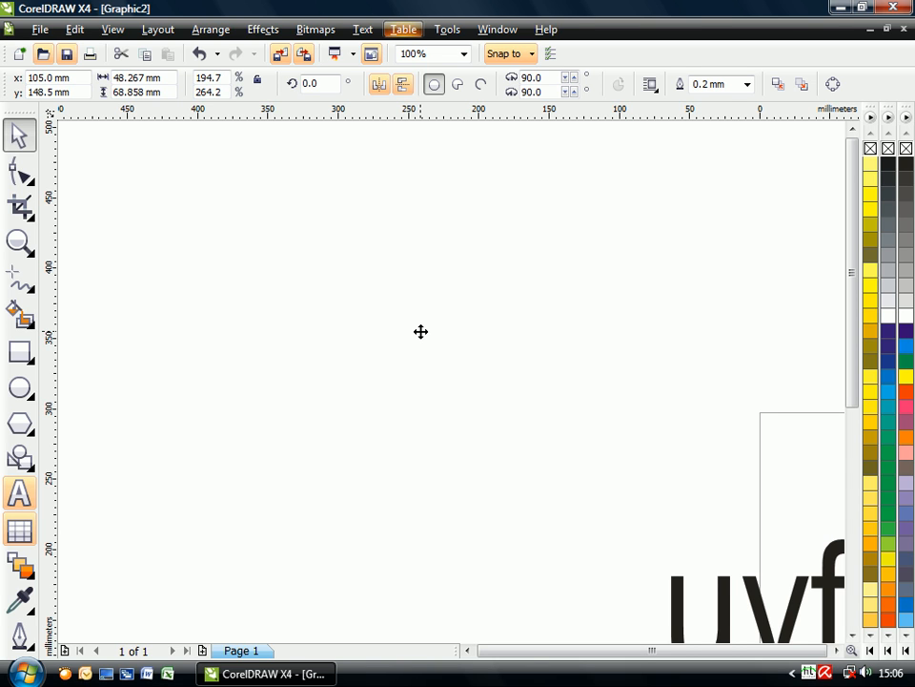
key(ctrl+z)
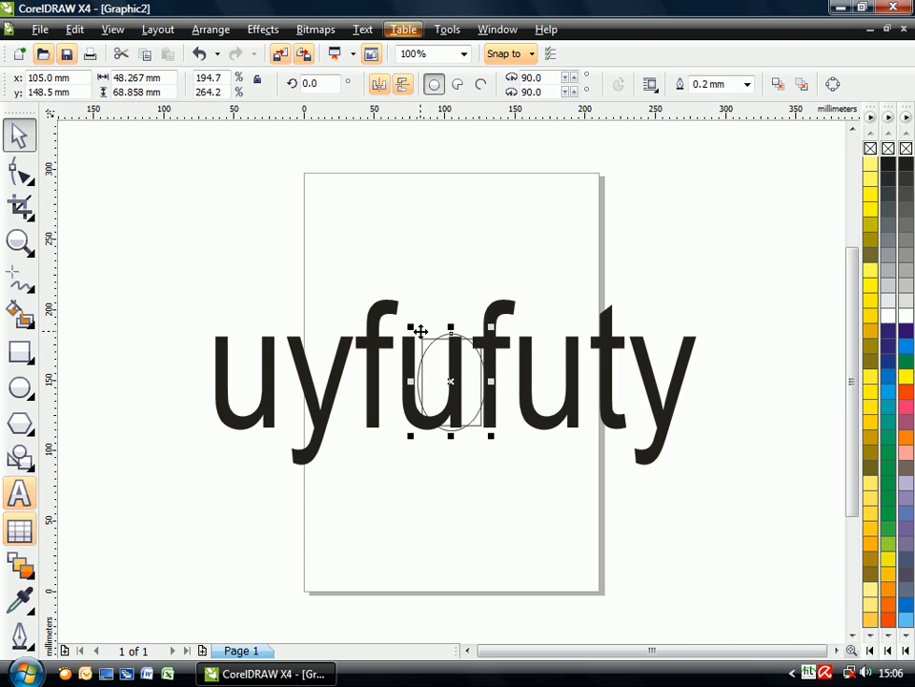
Separate the stacked objects: text to the page's top, ellipse to about x 39 mm, y 131 mm, rectangle to about x 162 mm, y 122 mm.
drag(416, 355, 410, 214)
drag(444, 337, 349, 362)
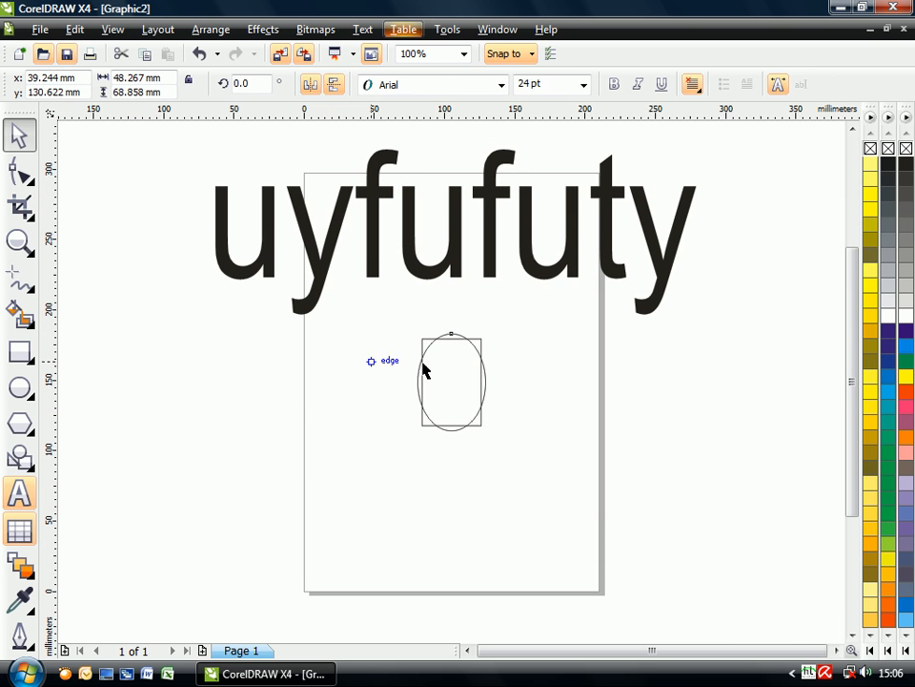
drag(482, 375, 560, 412)
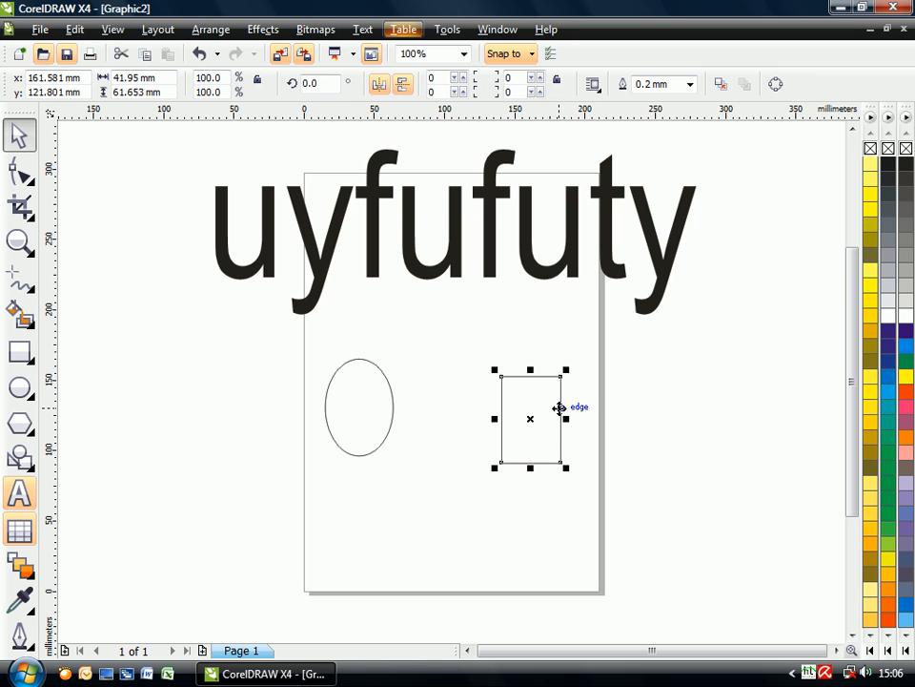
Reposition the rectangle near the page's right edge, with its centre at about x 179 mm, y 151 mm.
click(723, 398)
click(529, 259)
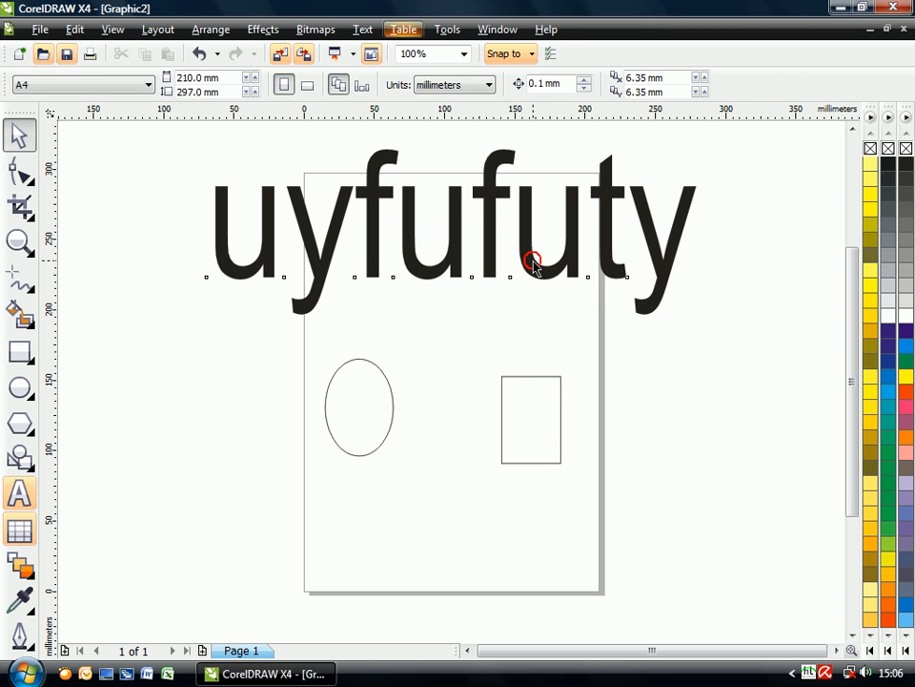
click(527, 376)
drag(527, 374, 479, 361)
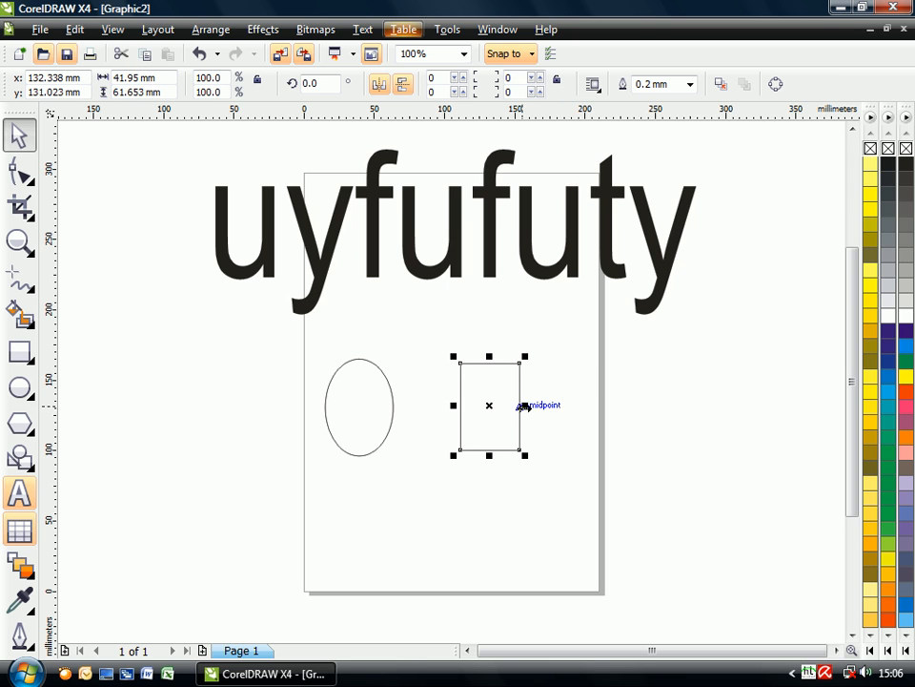
drag(494, 410, 557, 379)
Enlarge the ellipse proportionally to about 71 by 101 mm and place its centre at about x 45 mm, y 140 mm.
click(389, 391)
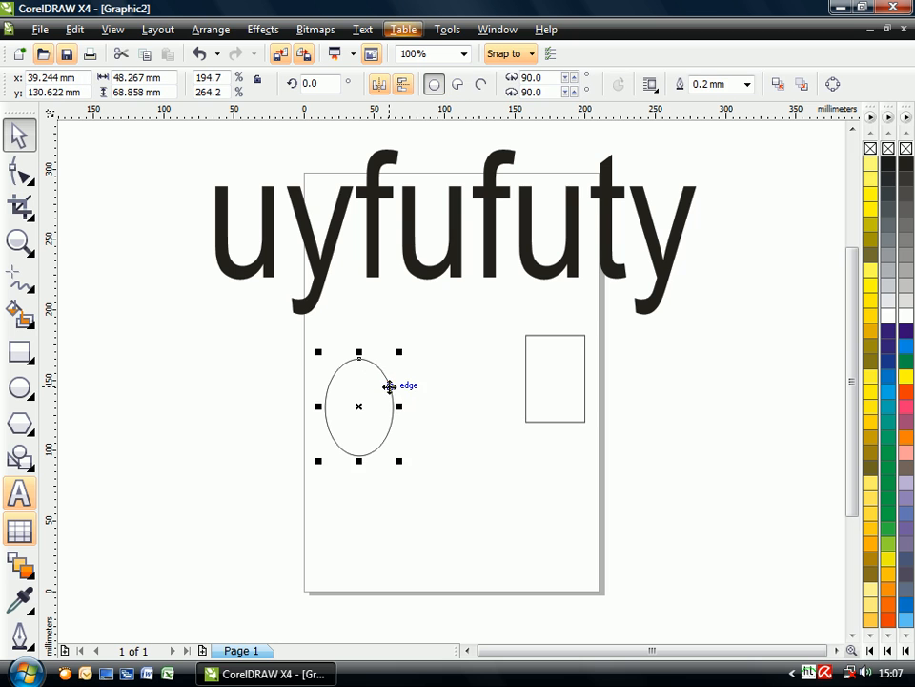
drag(399, 353, 441, 305)
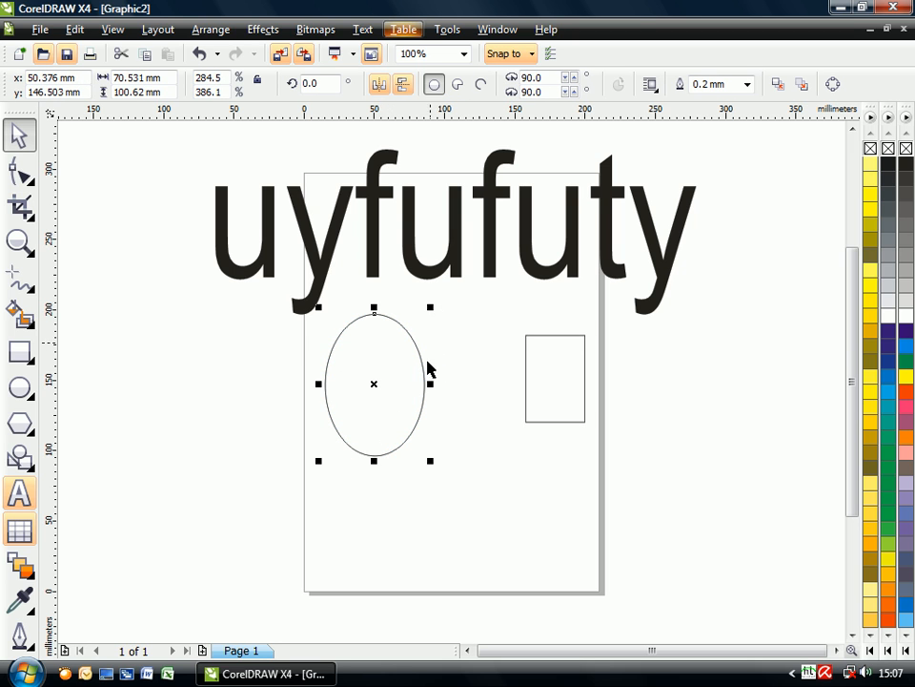
click(429, 384)
drag(400, 388, 393, 397)
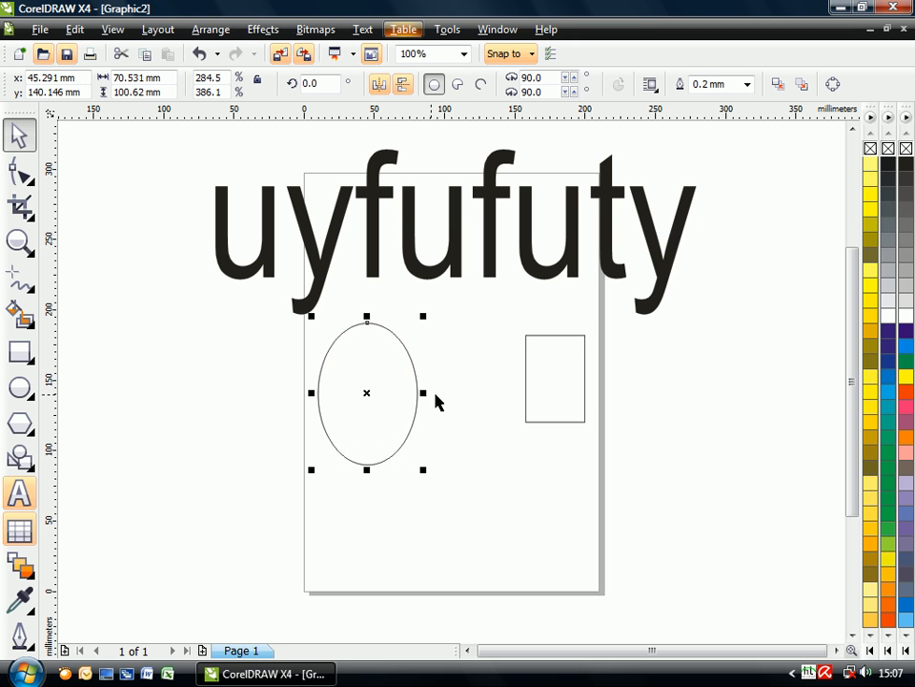
Display the rotation and skew handles on the ellipse and on the rectangle.
click(369, 394)
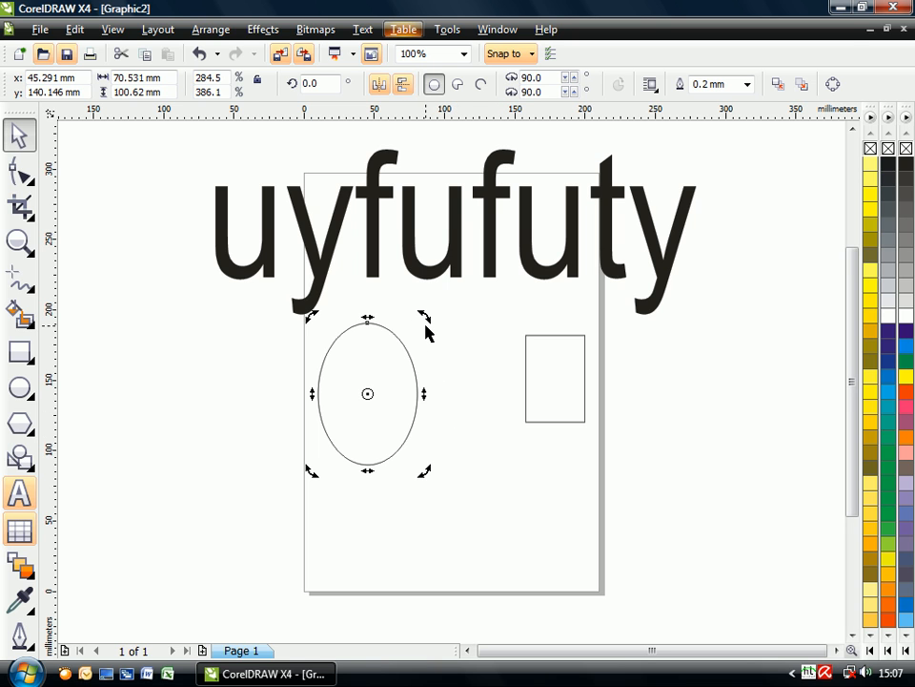
click(526, 412)
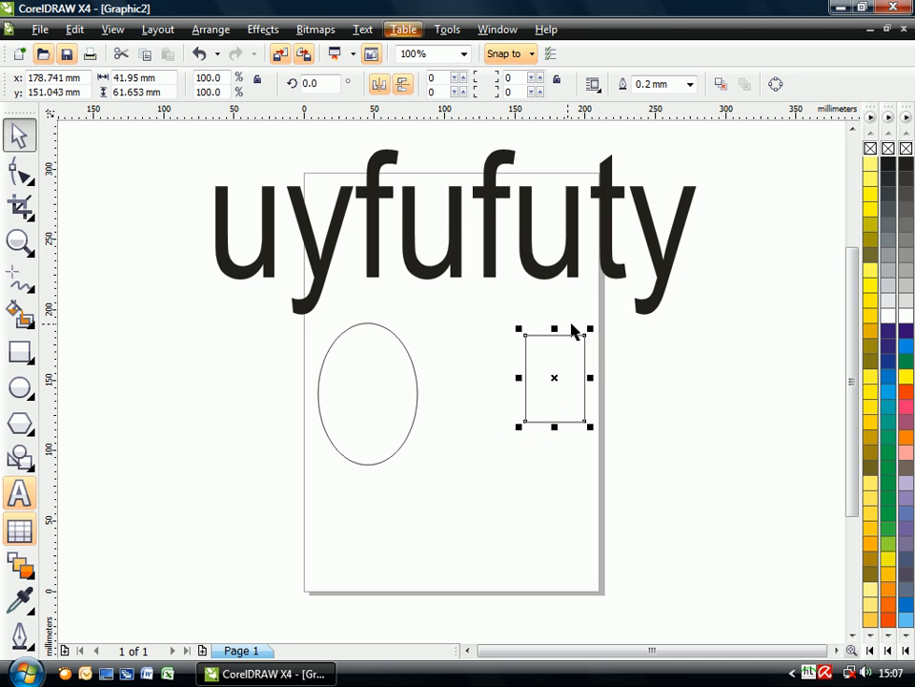
click(555, 381)
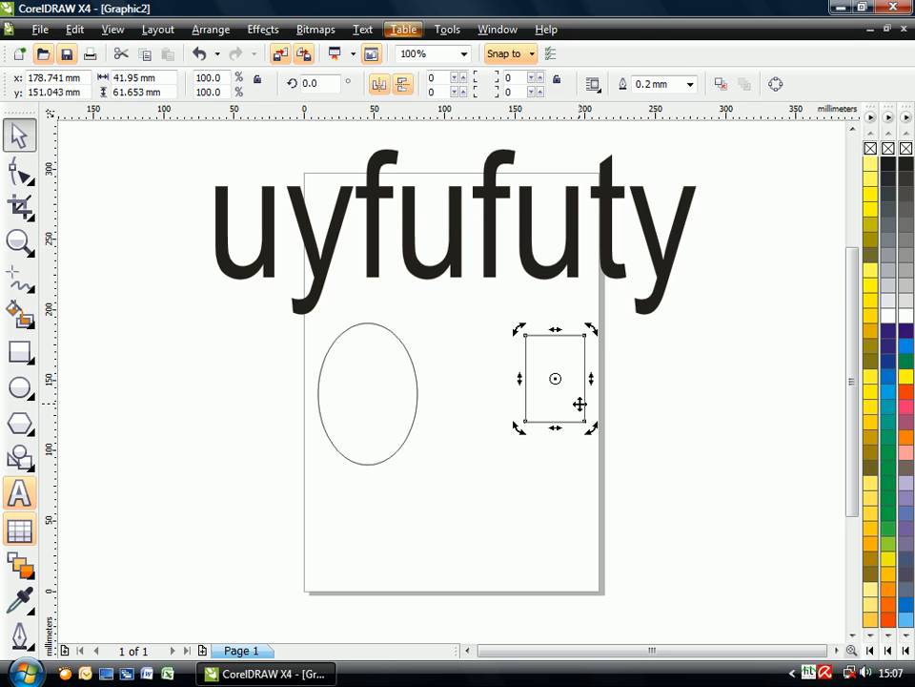
Rotate the rectangle to about 16.4 degrees and back to about 0.6 degrees.
key(z)
drag(506, 316, 665, 465)
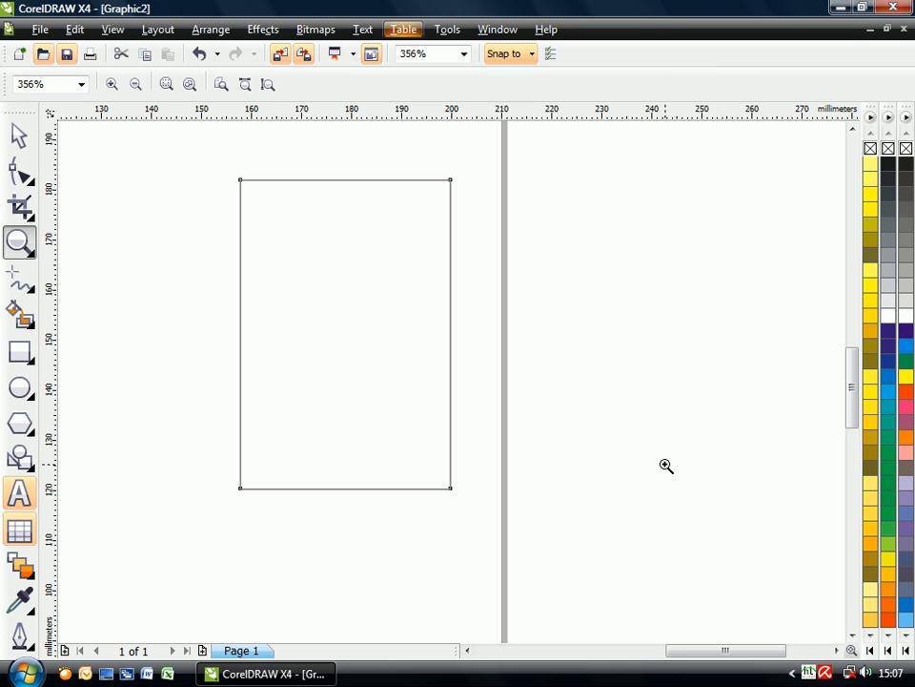
key(space)
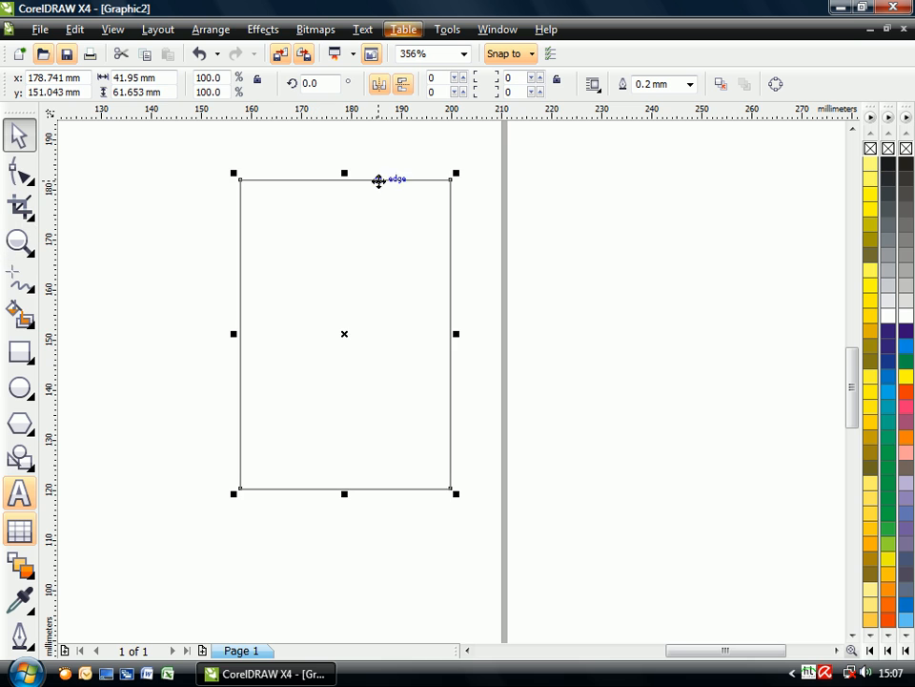
click(378, 180)
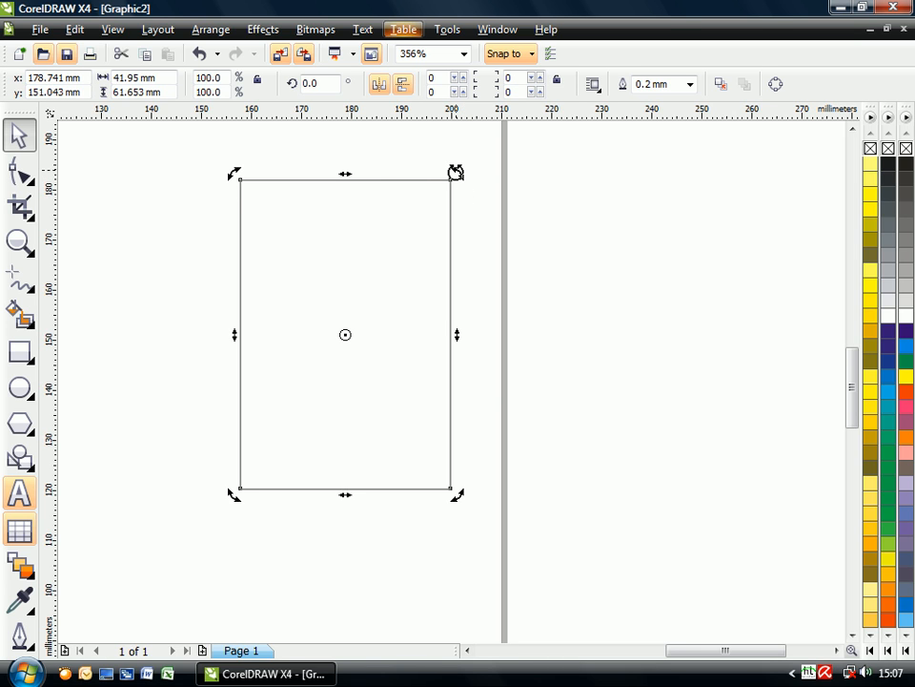
drag(456, 171, 401, 170)
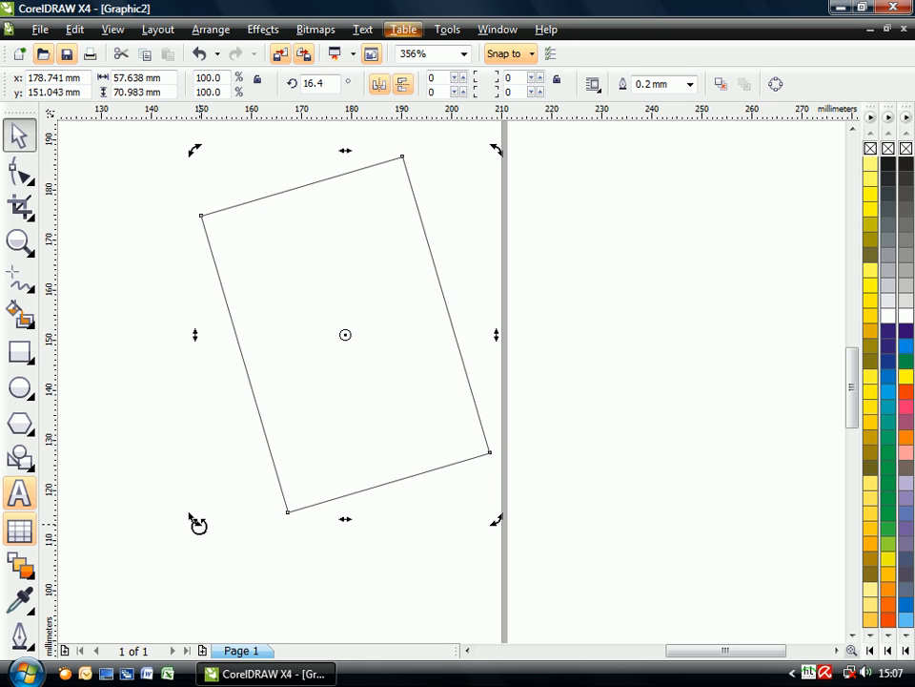
drag(498, 518, 441, 560)
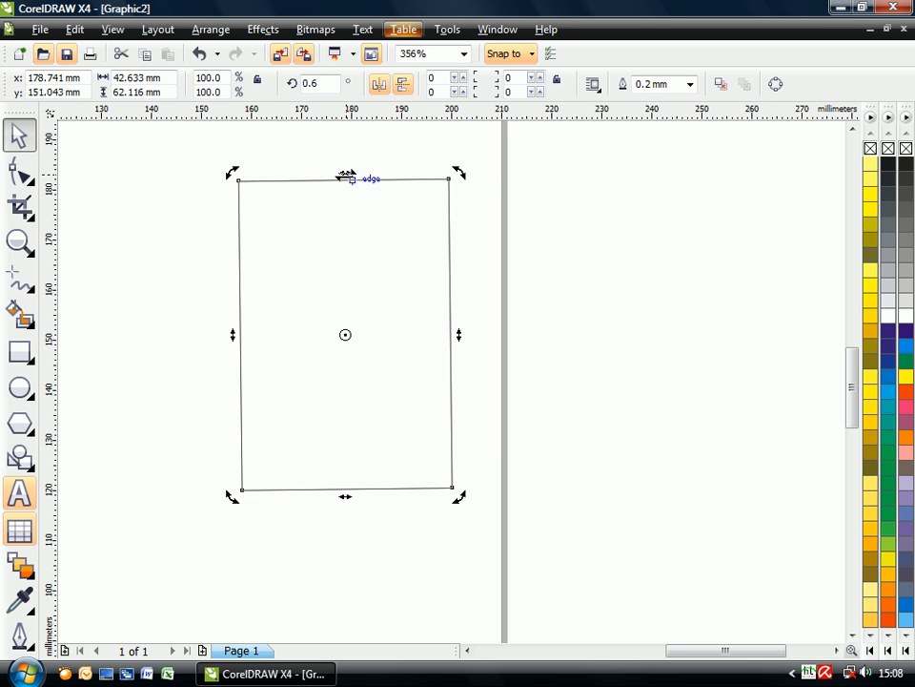
Skew the rectangle in several directions, finishing with its top edge slanted about 10 mm to the right.
drag(345, 176, 673, 252)
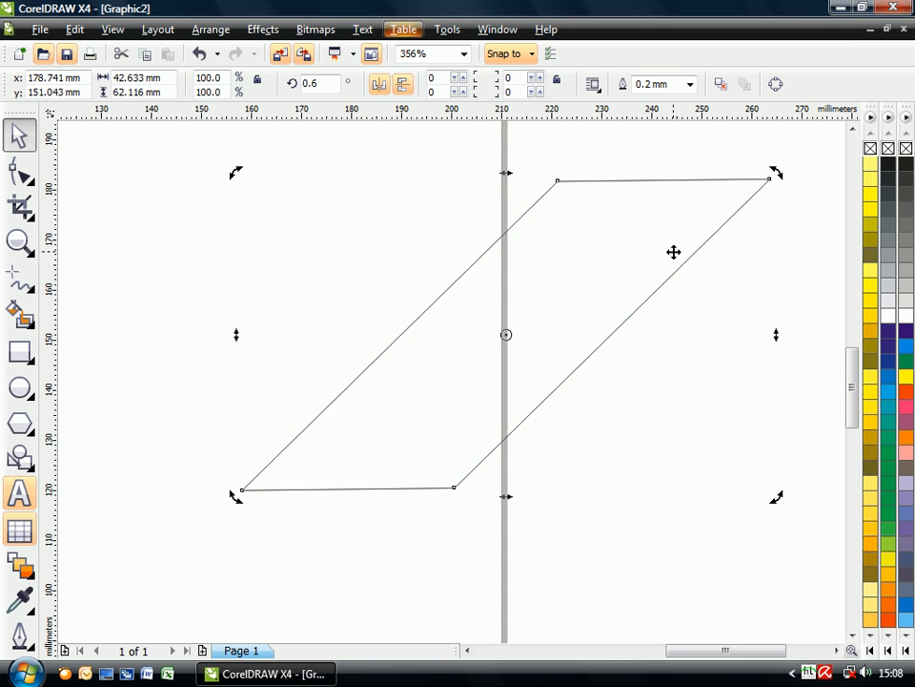
drag(505, 173, 114, 241)
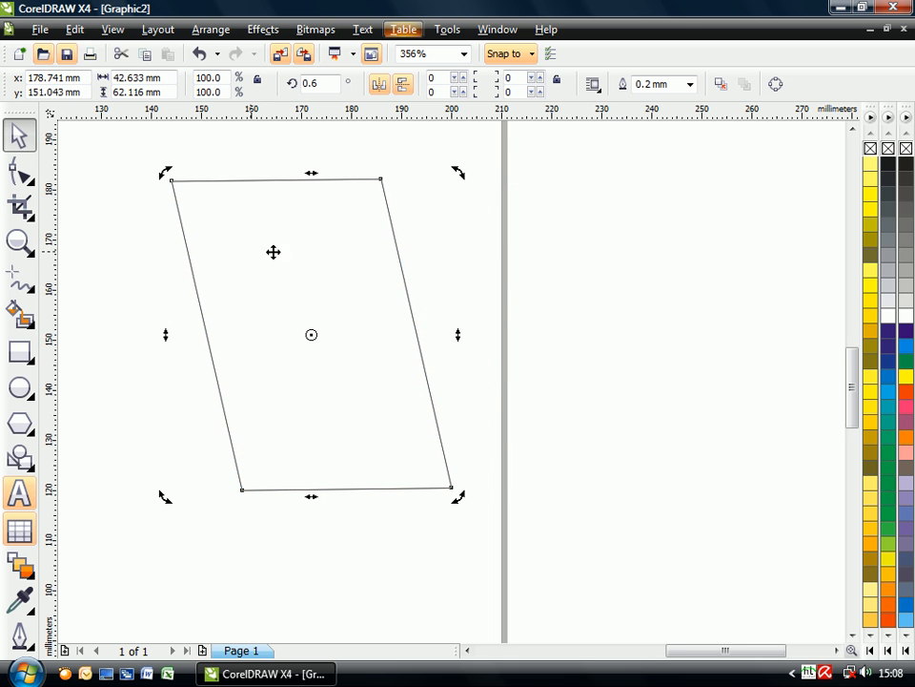
drag(458, 336, 458, 487)
drag(458, 411, 457, 259)
drag(311, 177, 400, 174)
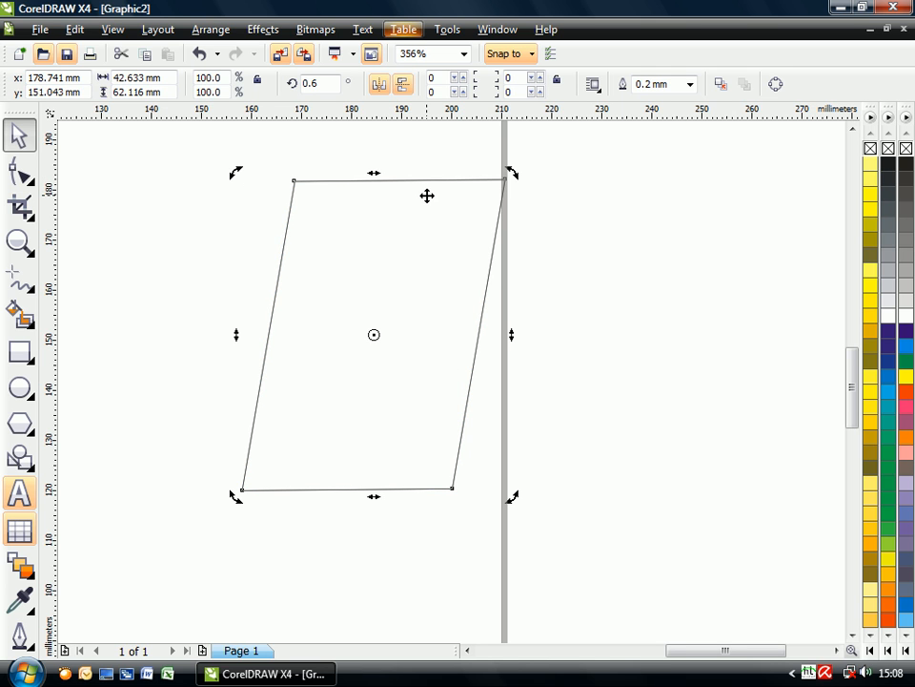
Rotate the slanted rectangle to about 20.3 degrees, and to about 2.3 degrees around a rotation centre placed near its bottom-left corner.
drag(516, 172, 440, 191)
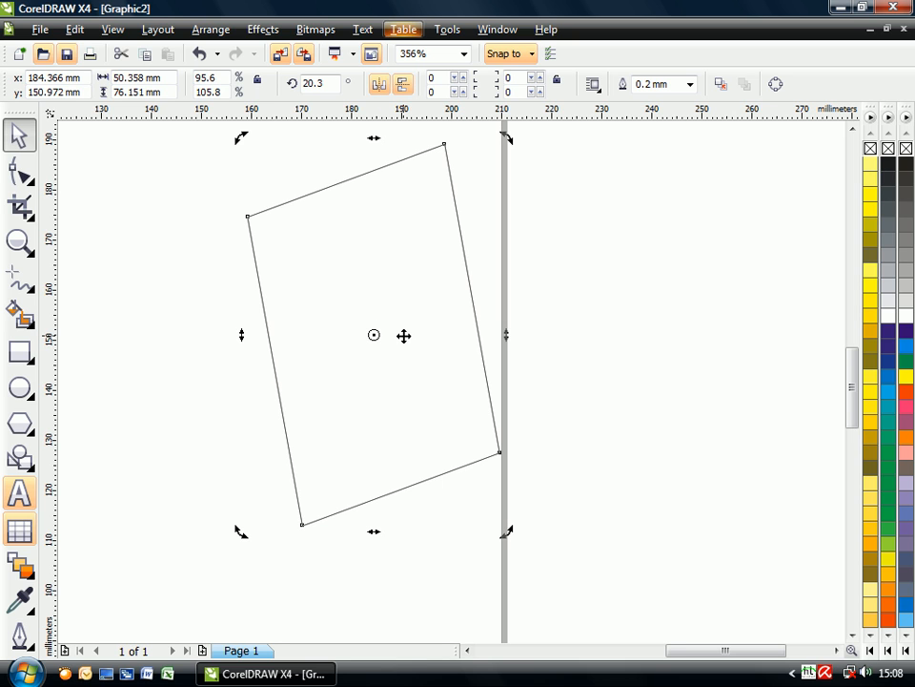
drag(373, 334, 325, 484)
drag(506, 134, 591, 217)
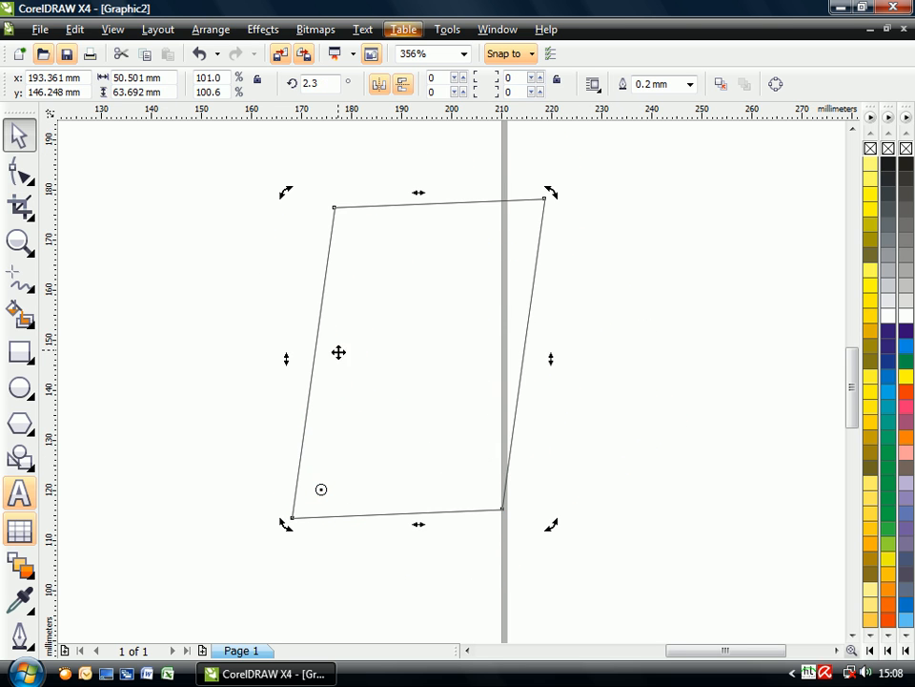
Rotate the shape around a centre in its upper part, and to about 266.7 degrees around one near its middle.
mouse_move(321, 489)
mouse_down()
mouse_move(366, 364)
mouse_move(447, 285)
mouse_up()
drag(548, 192, 596, 244)
drag(447, 286, 403, 335)
drag(577, 166, 534, 403)
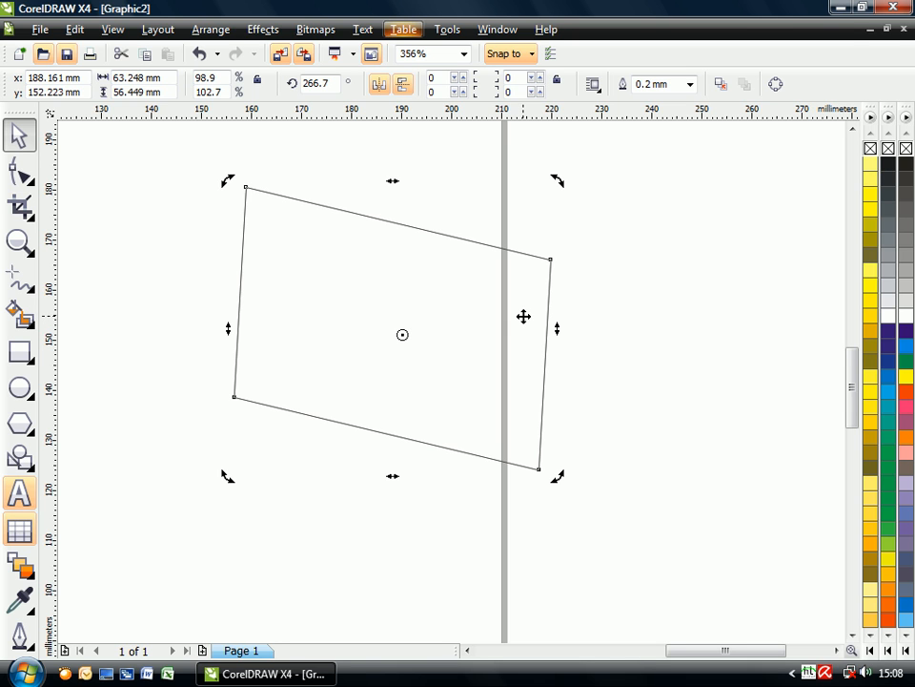
Rotate the shape to about 194.8 degrees, and to about 156.1 degrees around a rotation centre moved up and left inside it.
mouse_move(559, 181)
mouse_down()
mouse_move(585, 316)
mouse_move(551, 408)
mouse_up()
drag(402, 333, 374, 275)
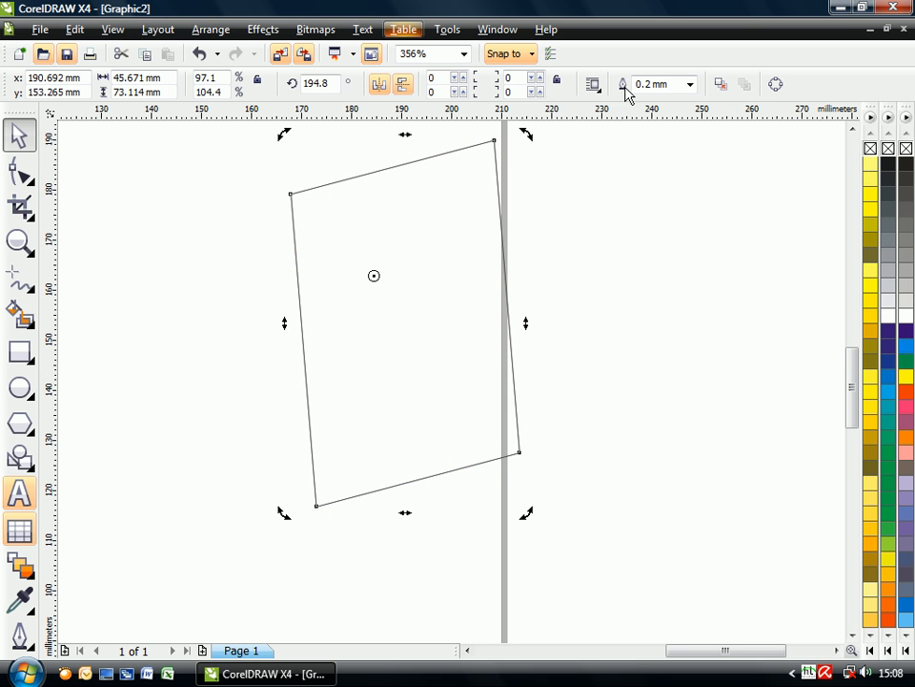
drag(528, 137, 578, 262)
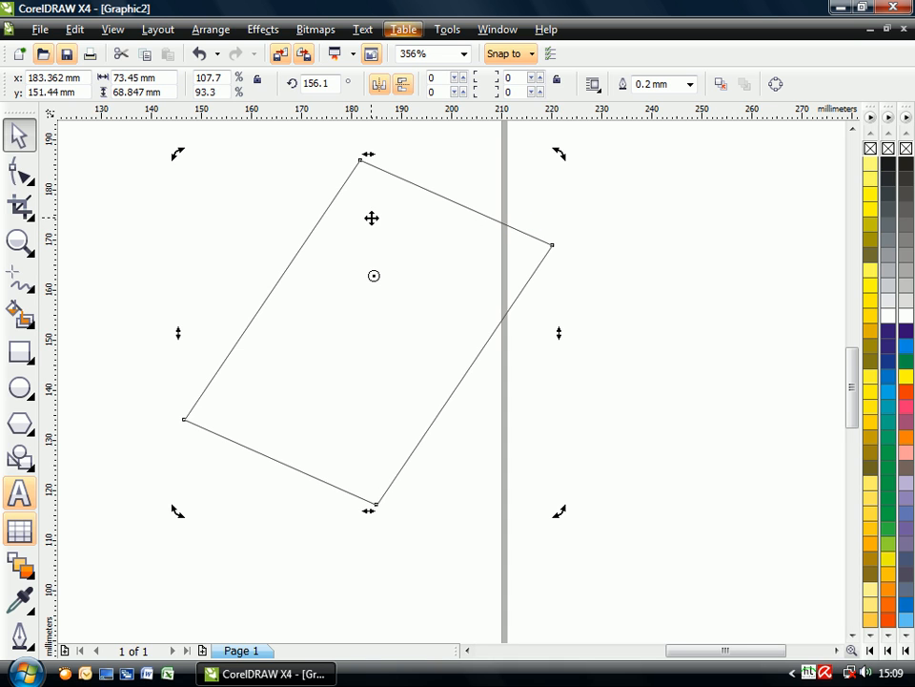